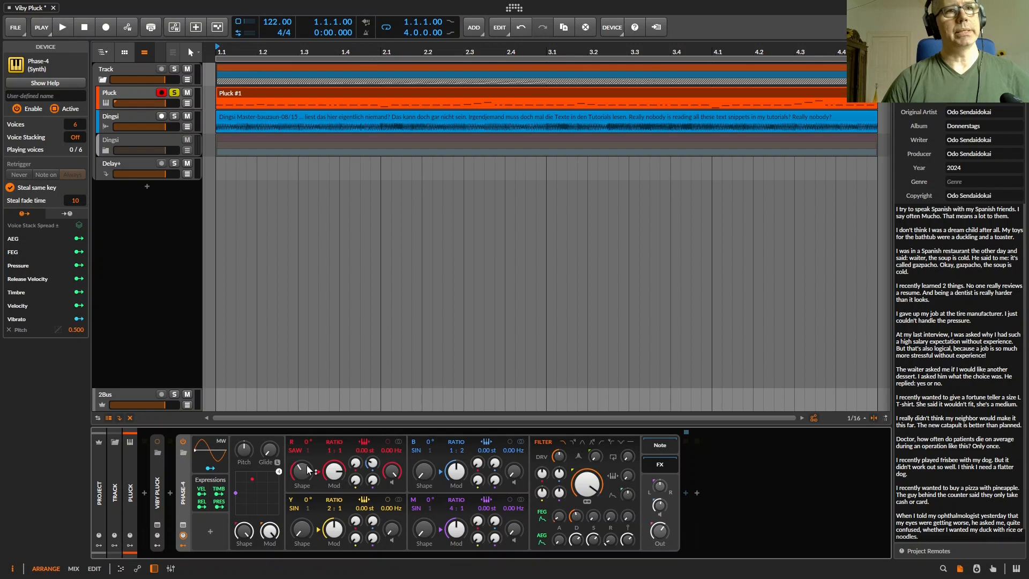
Turn the red oscillator's Shape down to zero, compare the PW and SAW waveforms, choose SAW and audition the clip.
left_click(301, 474)
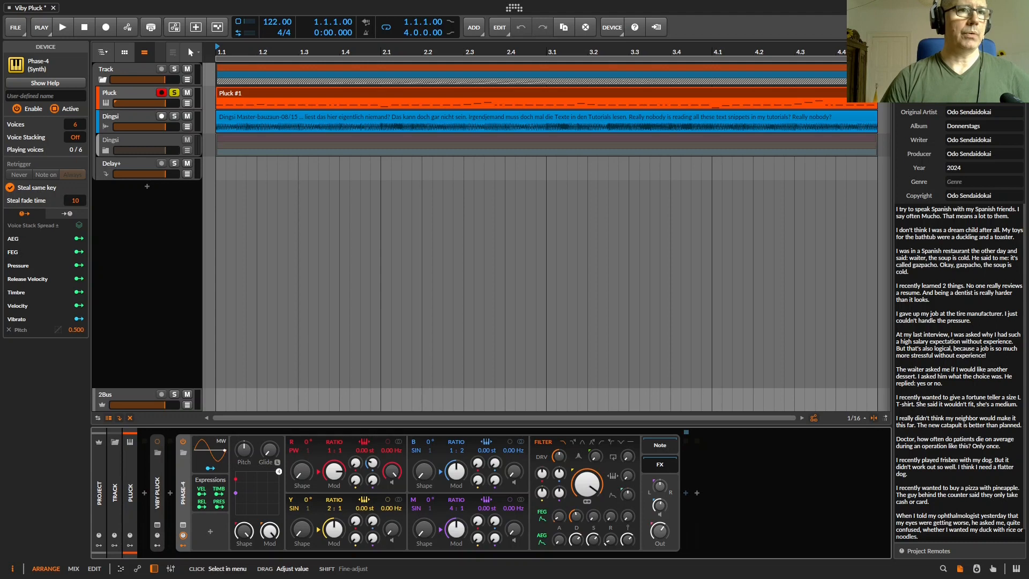
left_click_drag(296, 449, 297, 469)
left_click(297, 449)
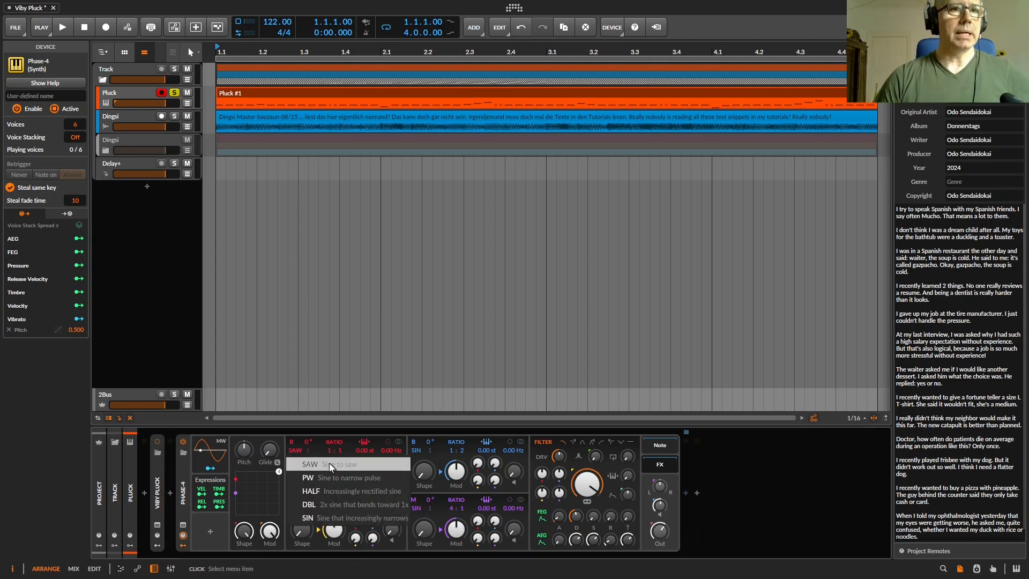
left_click(296, 453)
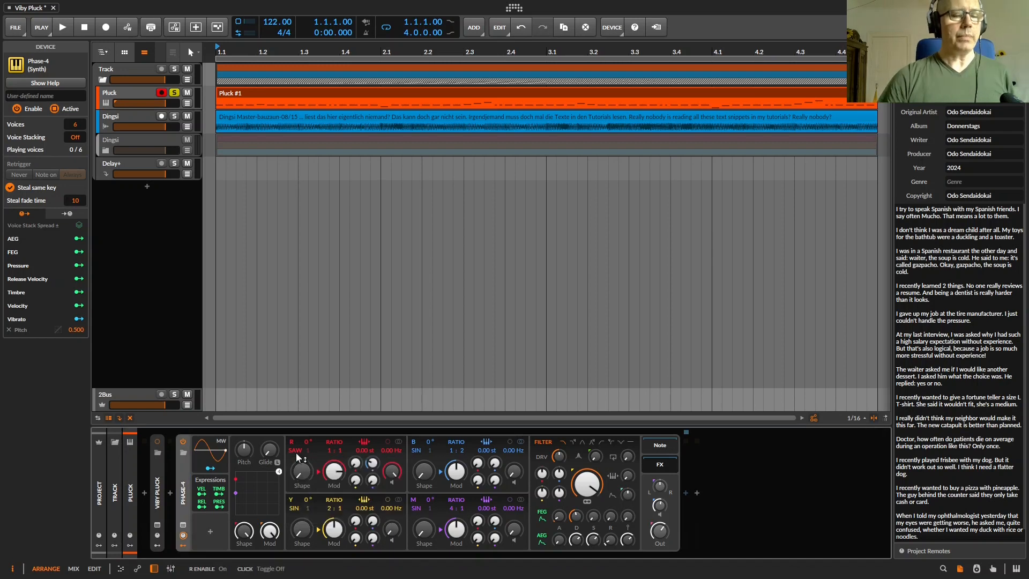
key("space")
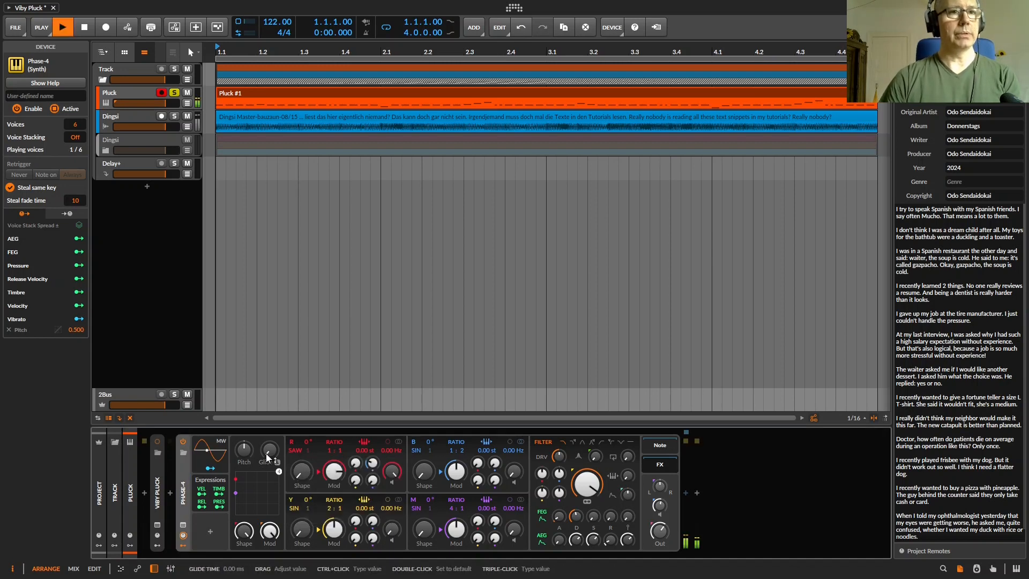
key("space")
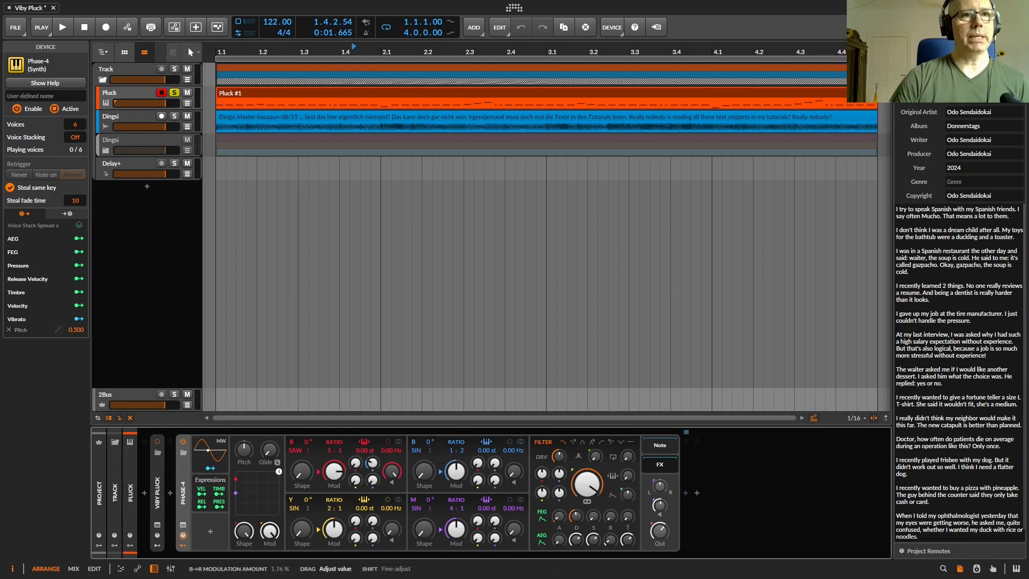
Raise the blue-to-red modulation amount of the red oscillator to about 9.4 % while auditioning the pluck.
left_click_drag(373, 462, 374, 470)
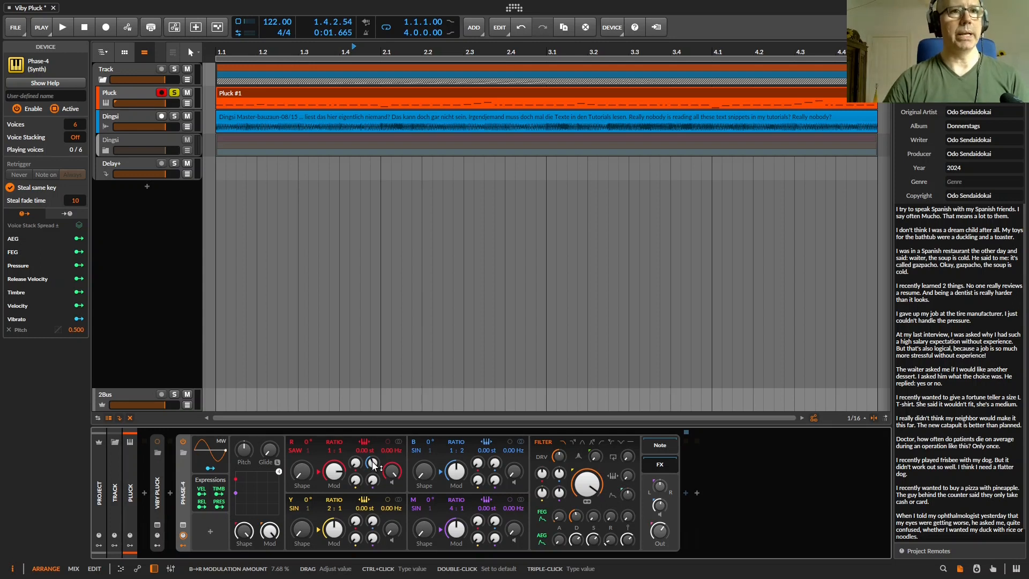
key("space")
left_click_drag(373, 466, 374, 461)
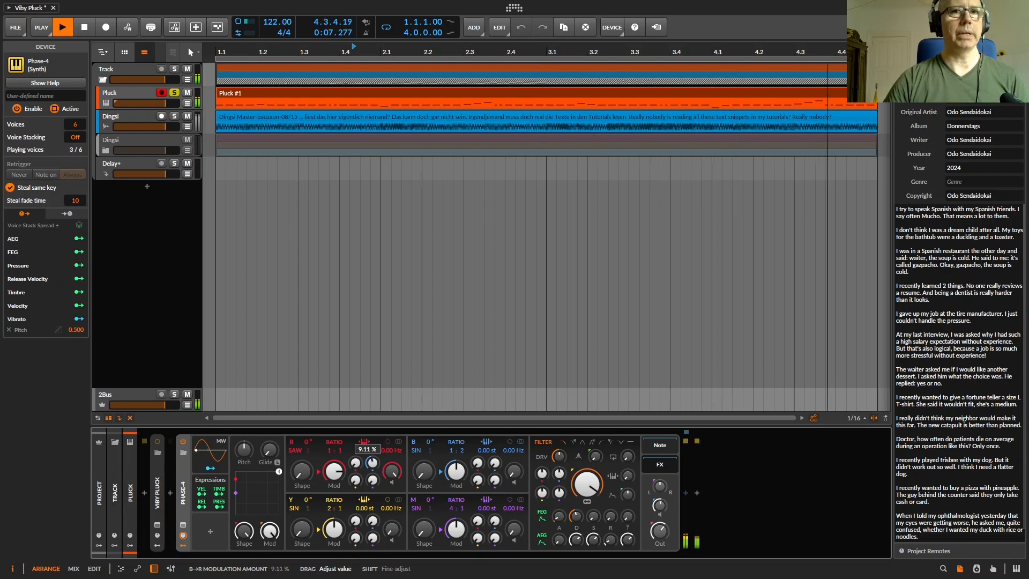
left_click_drag(374, 460, 374, 460)
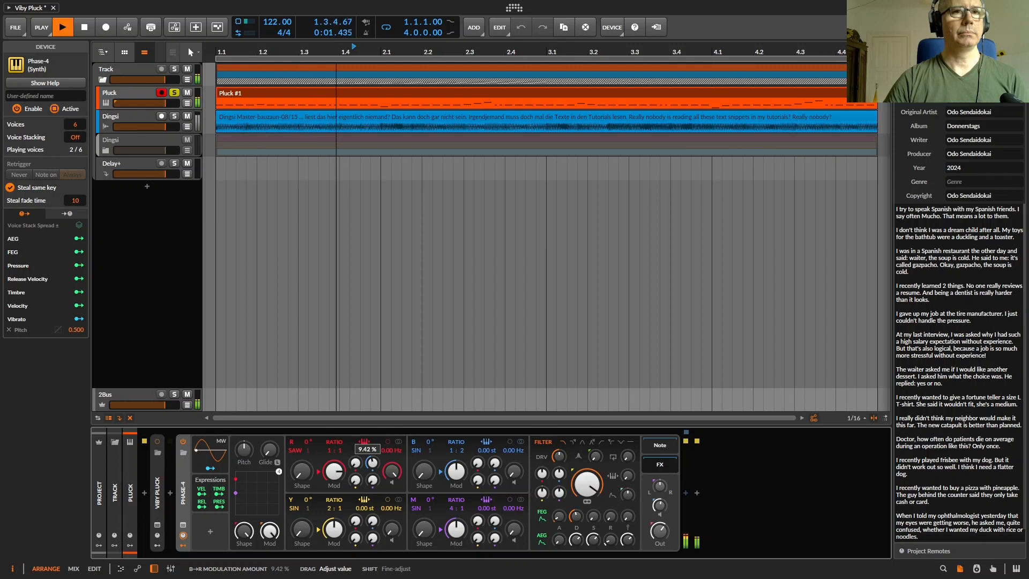
key("space")
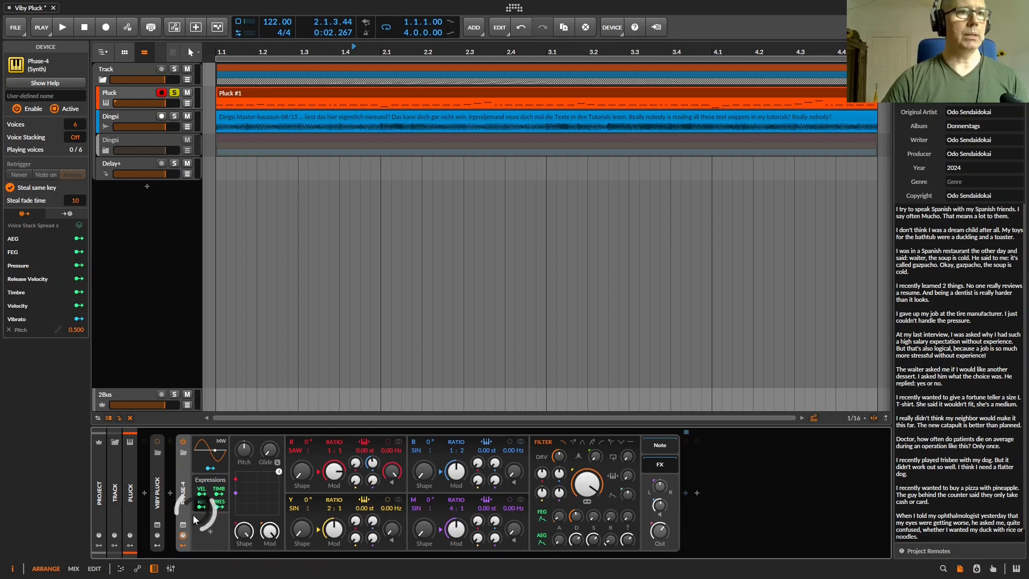
Add an ADSR modulator to Phase-4 and set its attack, sustain and release to zero.
left_click(209, 531)
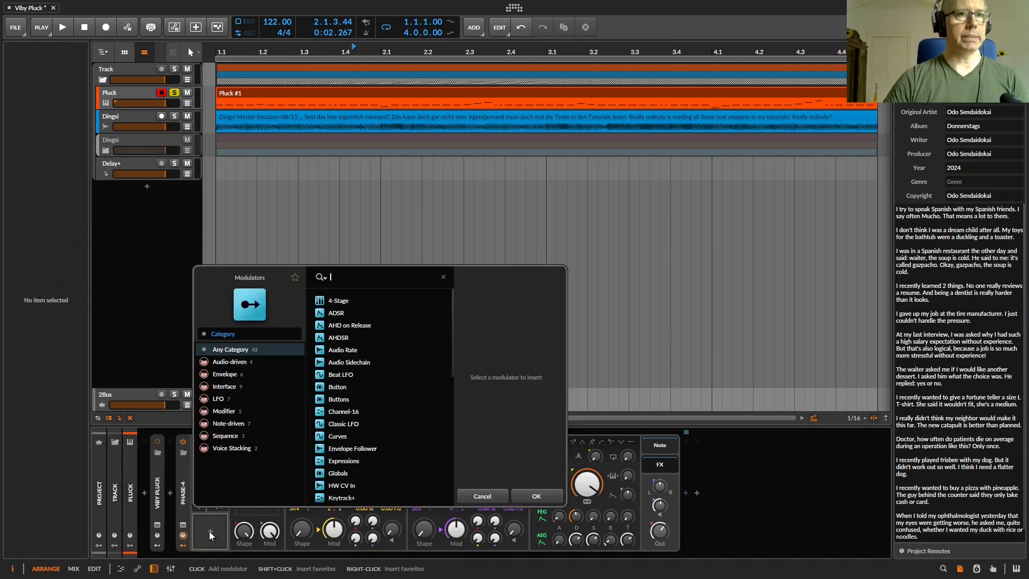
type("adsr")
key("Return")
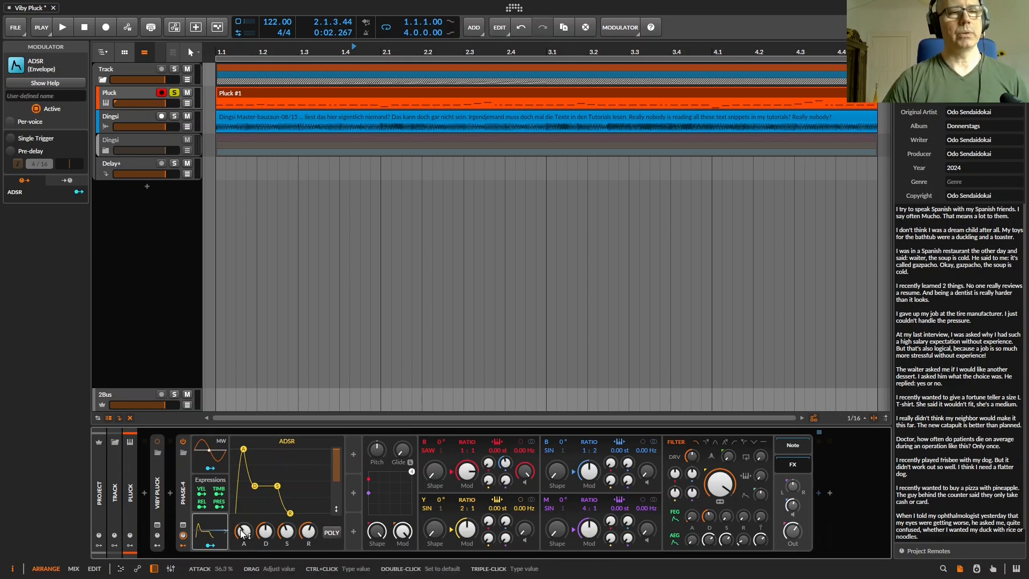
left_click_drag(242, 532, 310, 535)
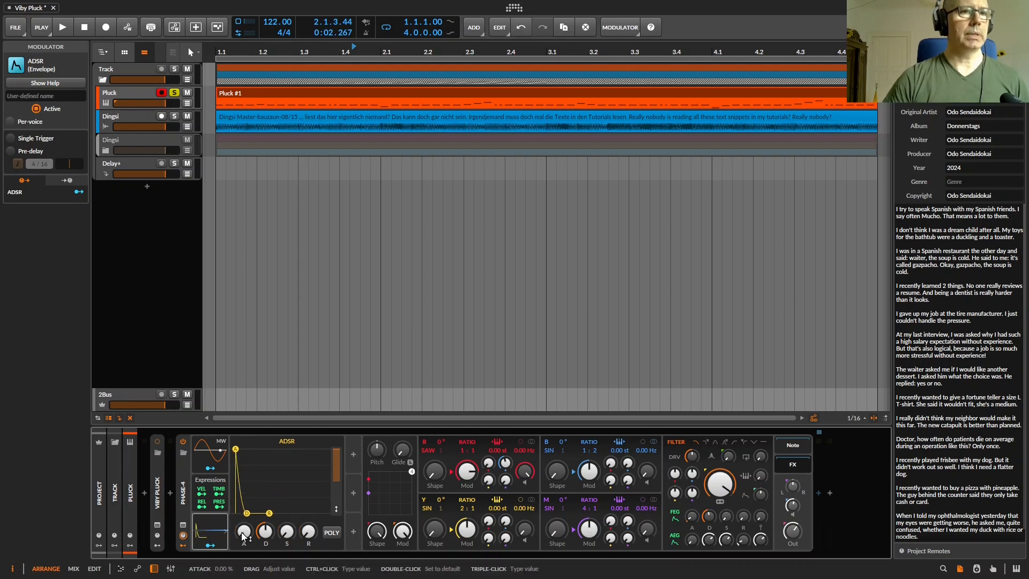
Map the ADSR envelope to the yellow oscillator's volume with a modulation amount of 1.000.
left_click(209, 544)
left_click_drag(524, 536, 524, 534)
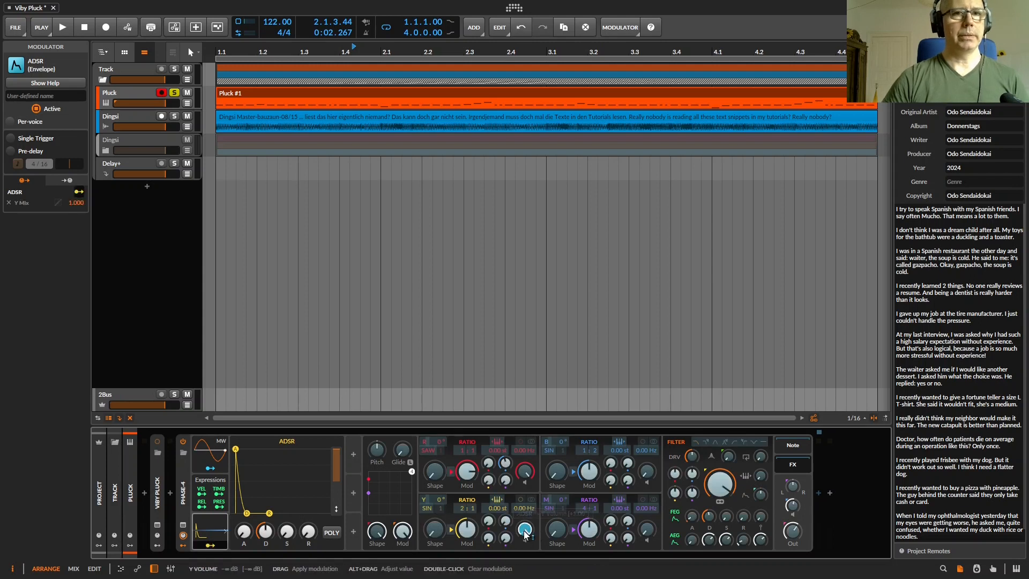
key("Escape")
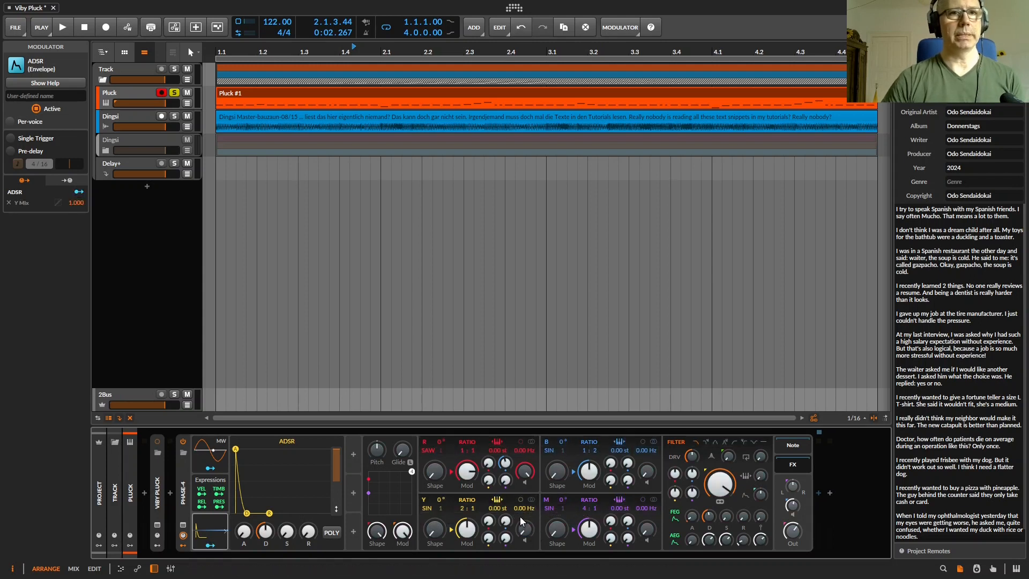
Tune the ADSR decay by ear with the red oscillator switched off and on again, and name the envelope Y Hi Tone.
left_click(425, 442)
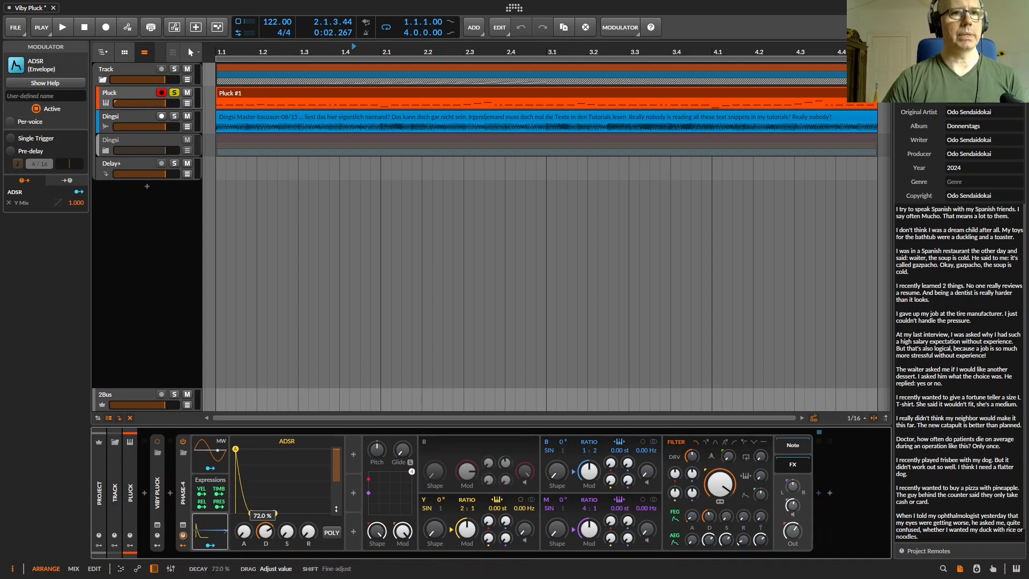
key("space")
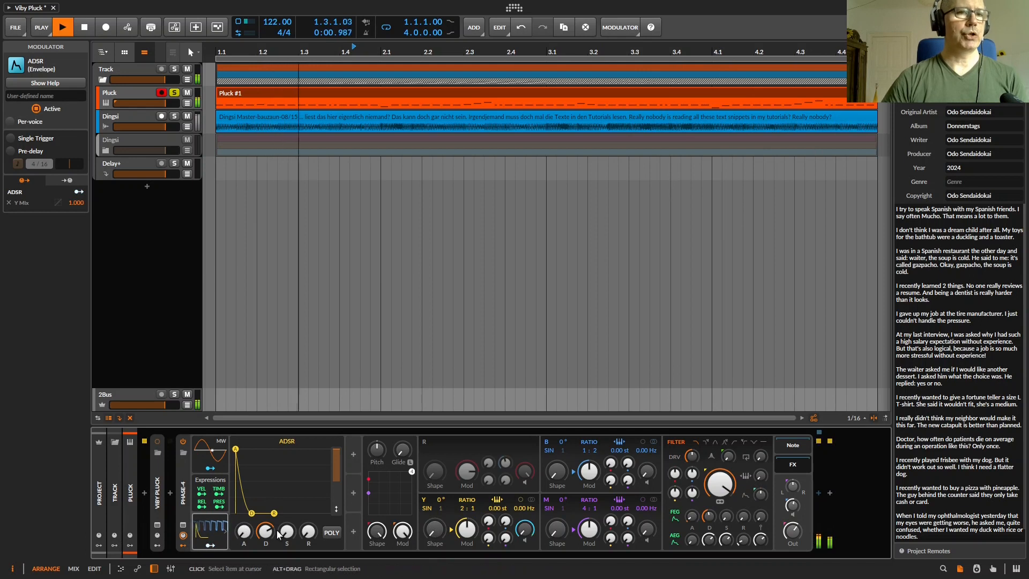
left_click_drag(278, 534, 278, 567)
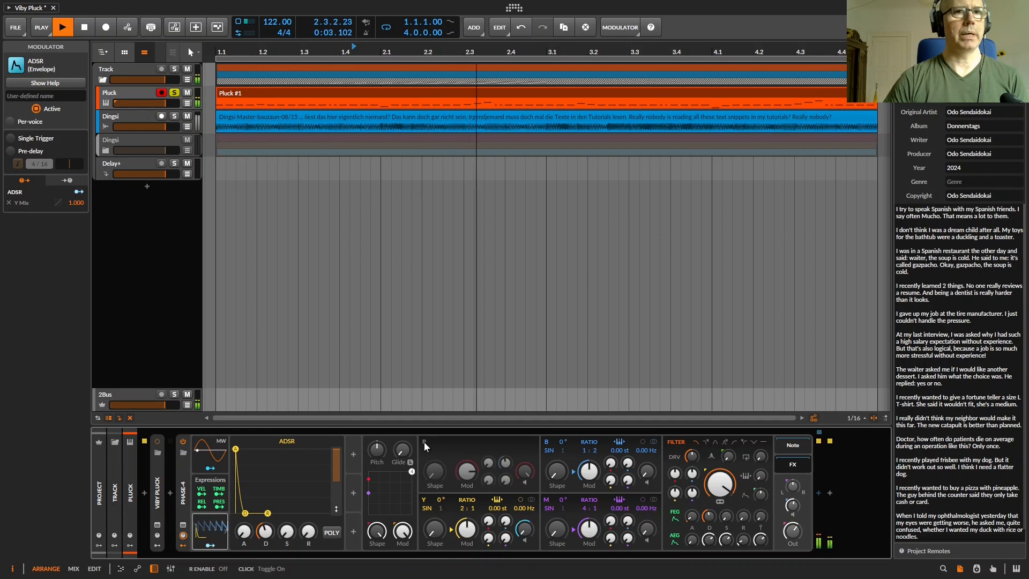
left_click(423, 443)
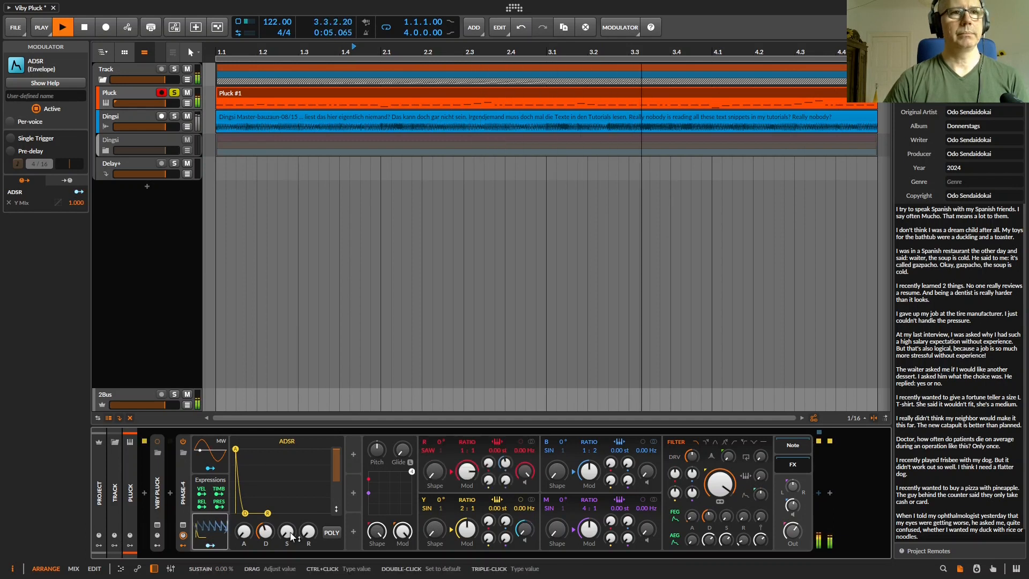
mouse_move(265, 531)
left_mouse_down()
mouse_move(265, 498)
mouse_move(265, 527)
left_mouse_up()
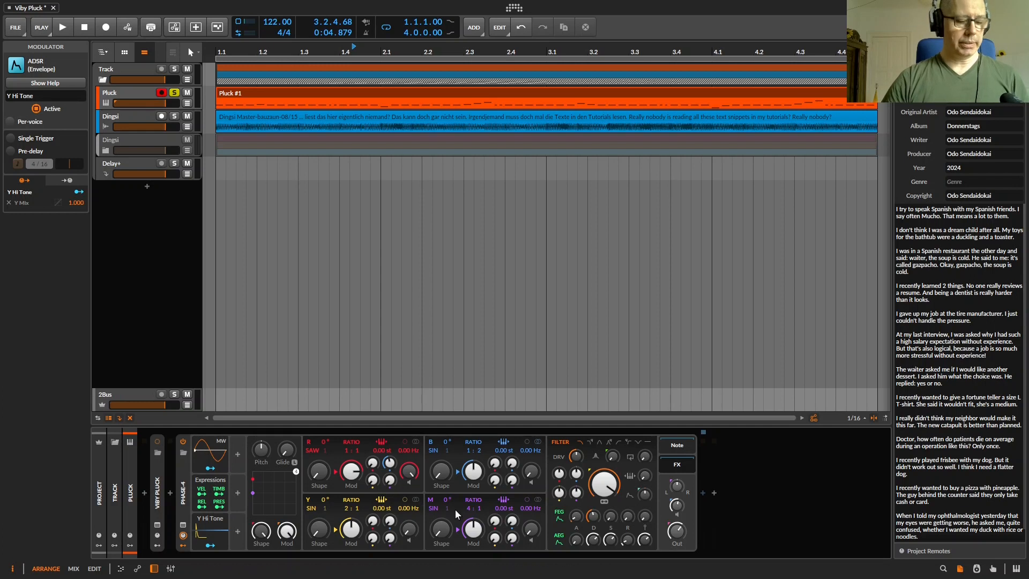
Disable the yellow and red oscillators and raise the purple oscillator's Mod amount and self-modulation while auditioning it.
mouse_move(476, 537)
left_mouse_down()
mouse_move(469, 553)
mouse_move(475, 531)
left_mouse_up()
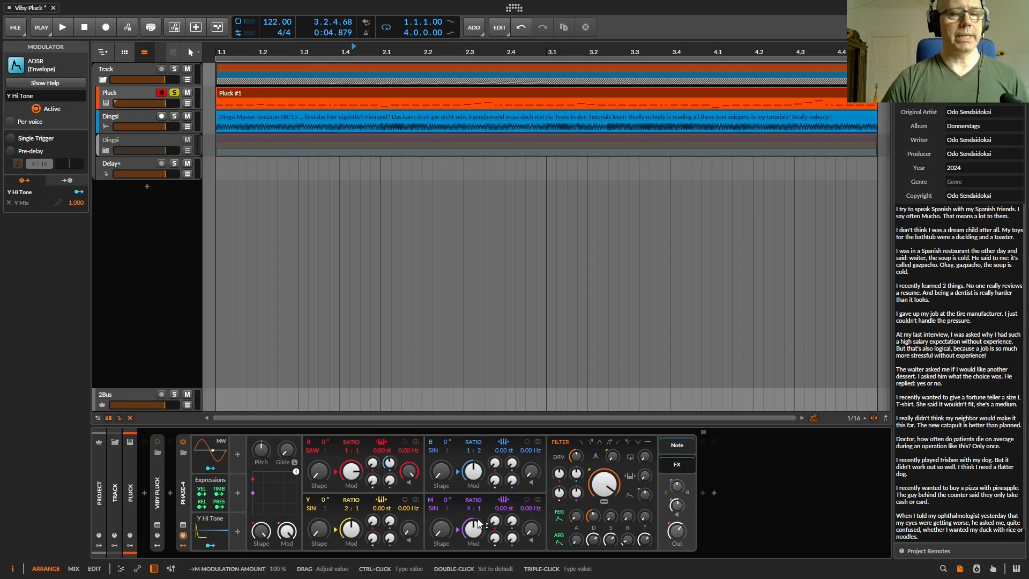
left_click(308, 485)
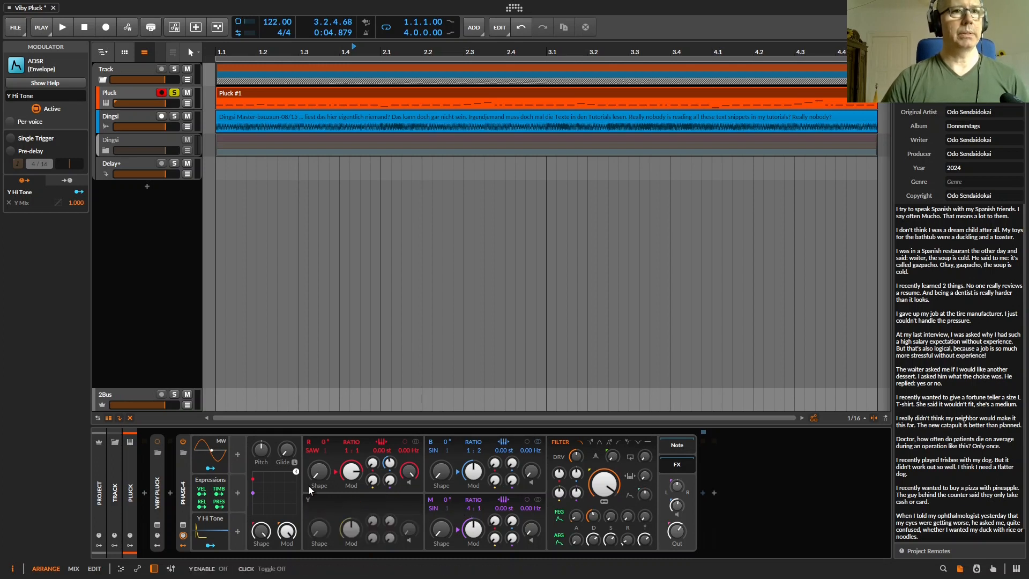
left_click(310, 443)
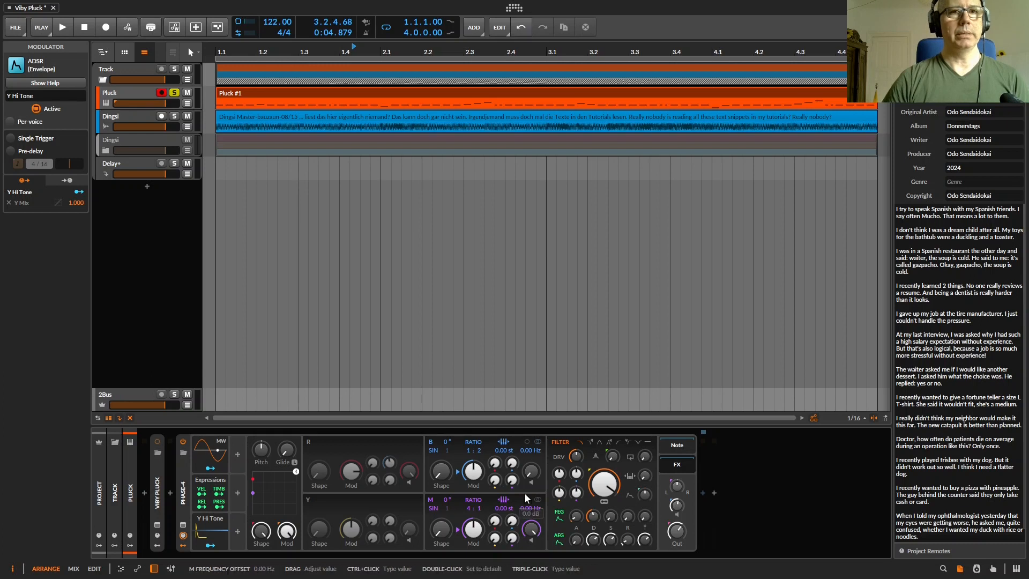
key("space")
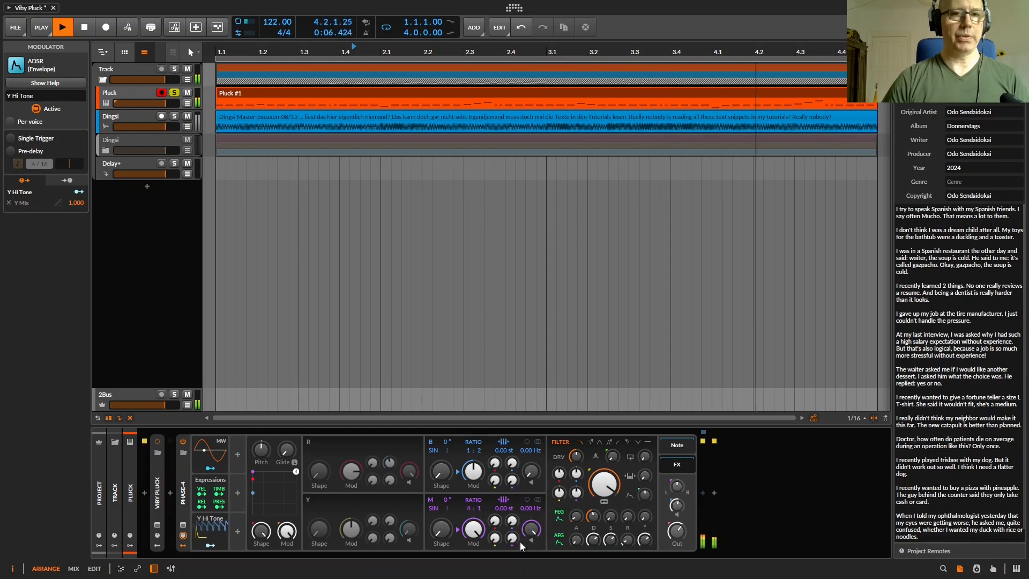
left_click_drag(518, 537, 518, 514)
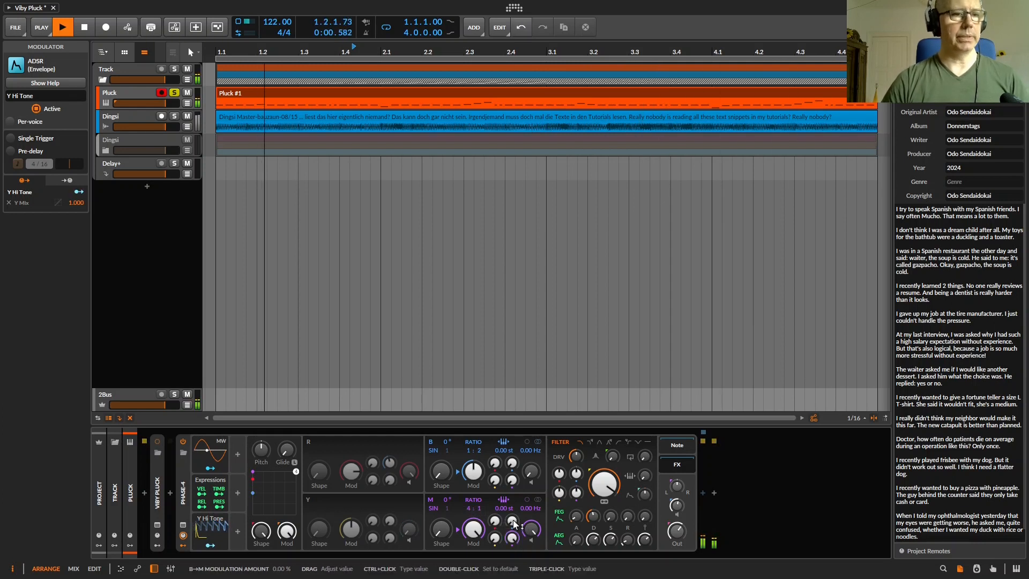
key("space")
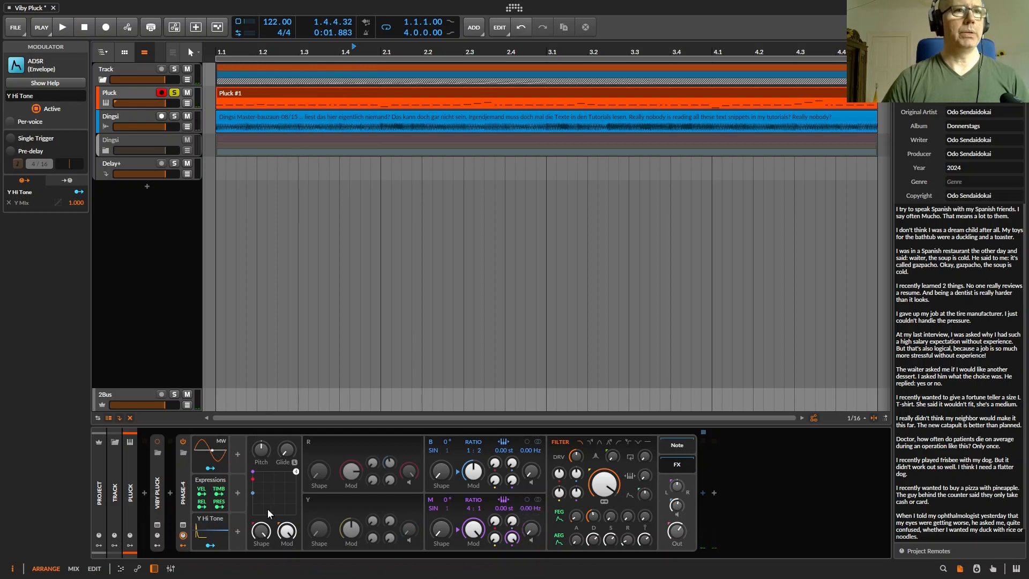
Add a second ADSR modulator named M Purple Noise and map it to the purple oscillator's volume with an amount of 1.000.
left_click(237, 453)
type("ads")
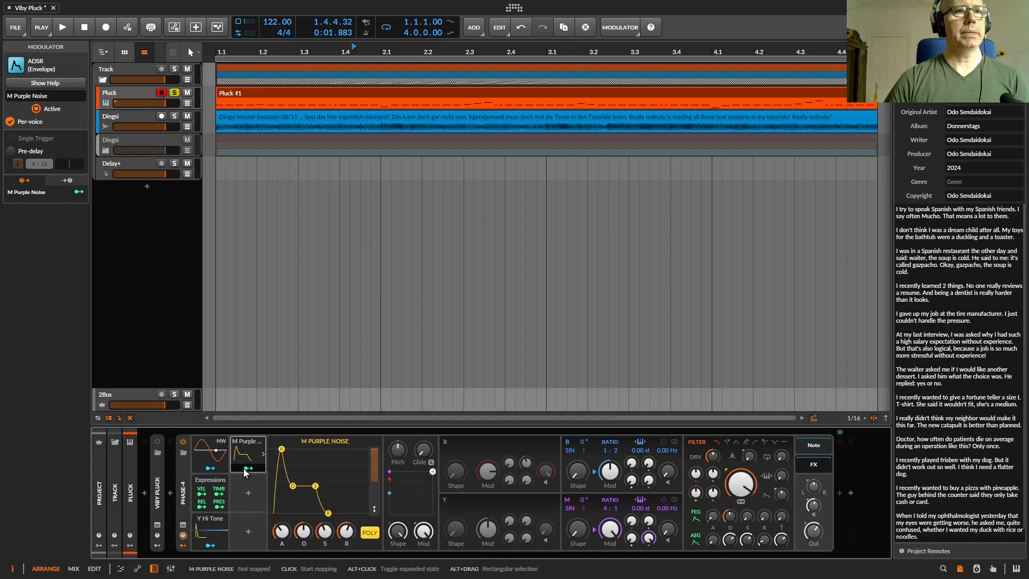
left_click(248, 468)
left_click_drag(667, 532, 666, 472)
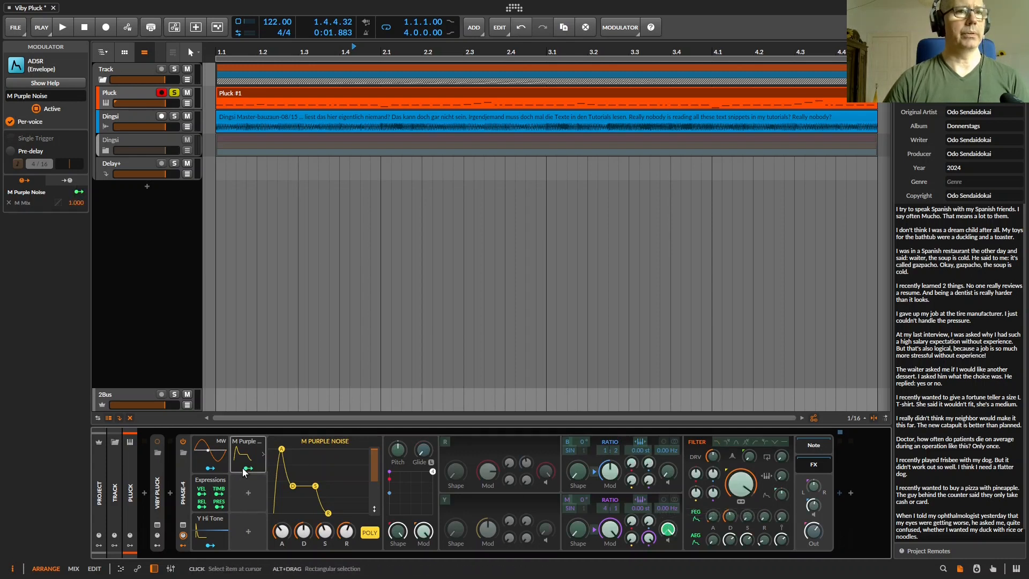
left_click(248, 468)
Set the M Purple Noise envelope's attack, sustain and release to zero, turn off per-voice mode, and shorten its decay to 32.5 %.
left_click_drag(281, 531, 349, 542)
left_click(369, 532)
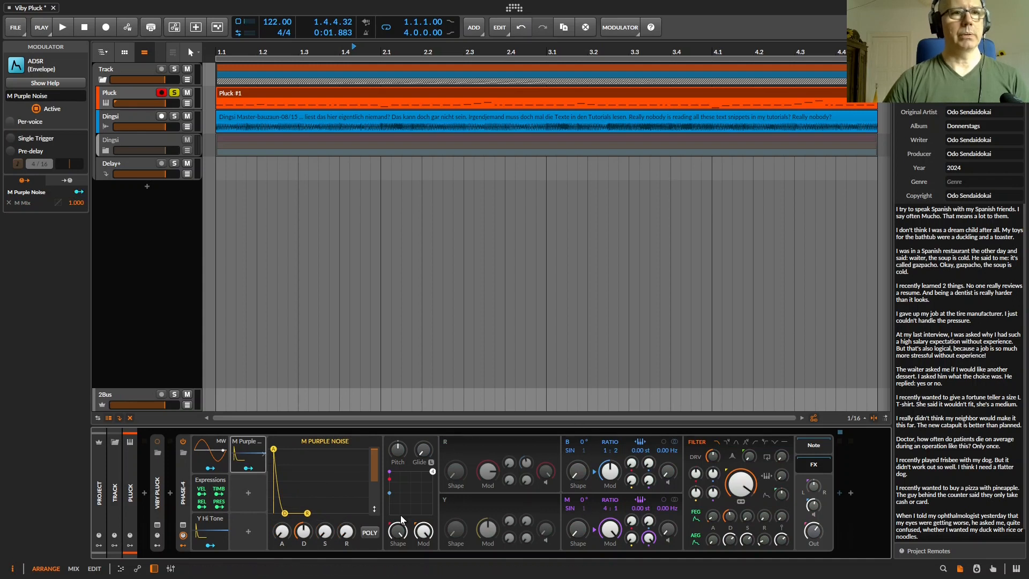
left_click_drag(285, 513, 326, 532)
key("space")
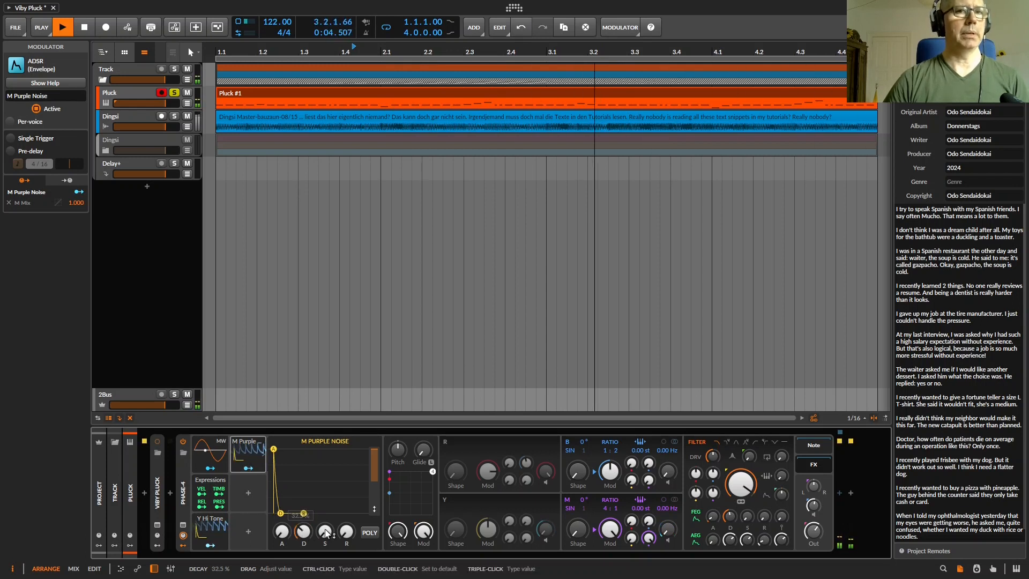
Re-enable the yellow and red oscillators and set the M Purple Noise decay to 27.0 % while listening to the full sound.
left_click(444, 499)
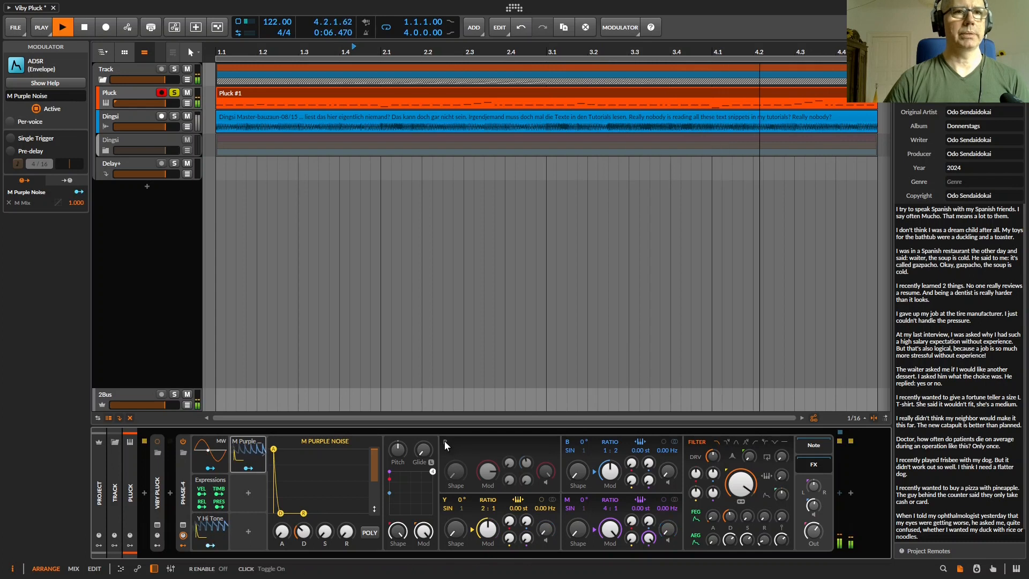
left_click(445, 441)
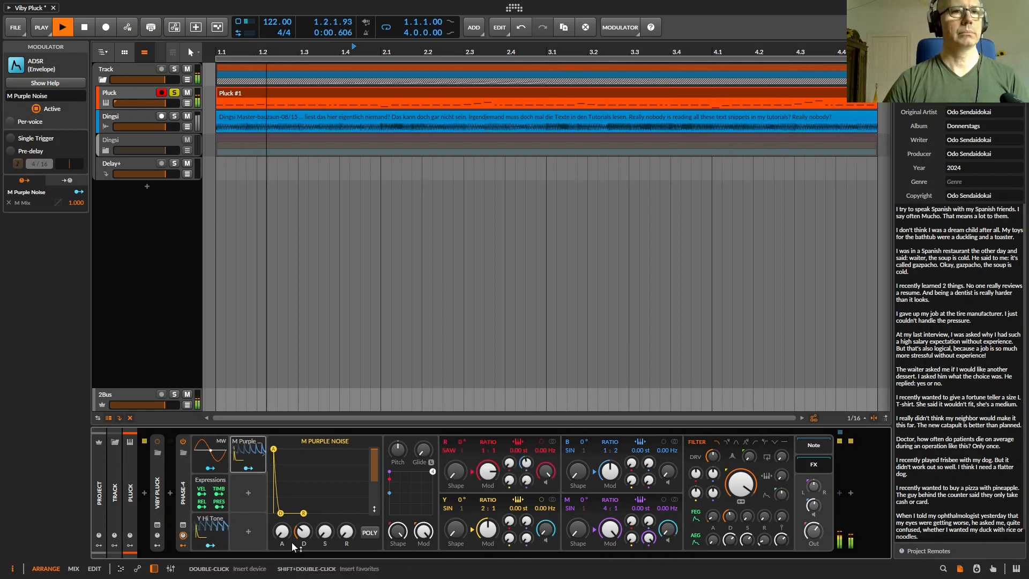
left_click_drag(294, 547, 300, 532)
key("space")
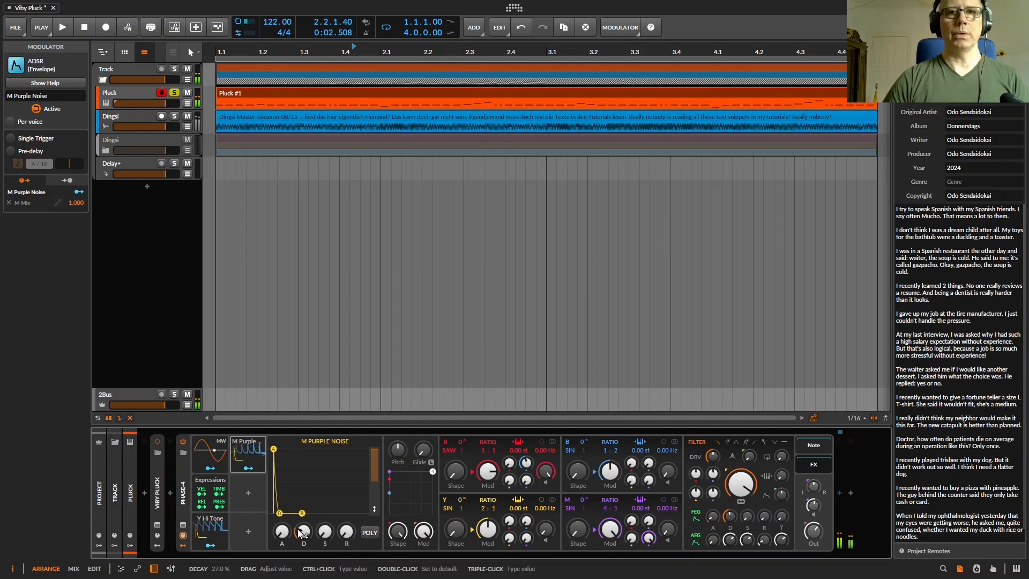
Raise the Phase-4 filter drive to about +5.2 dB while auditioning the pluck.
key("Escape")
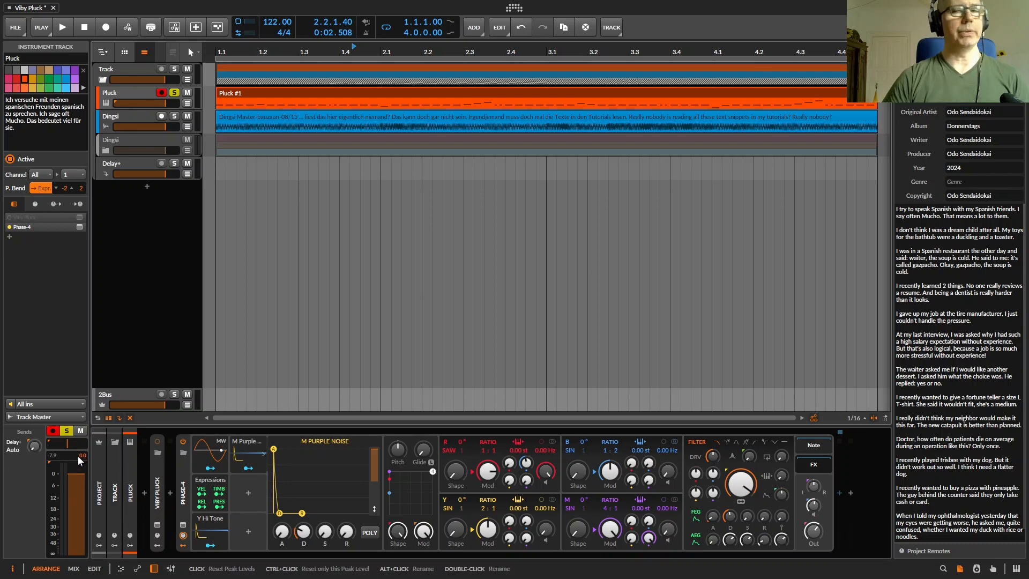
mouse_move(78, 455)
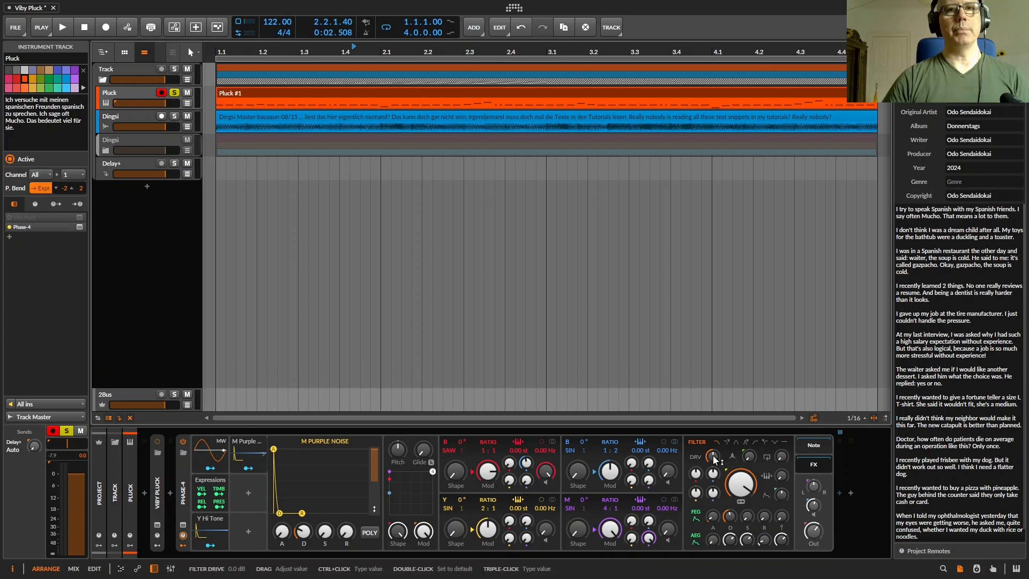
key("space")
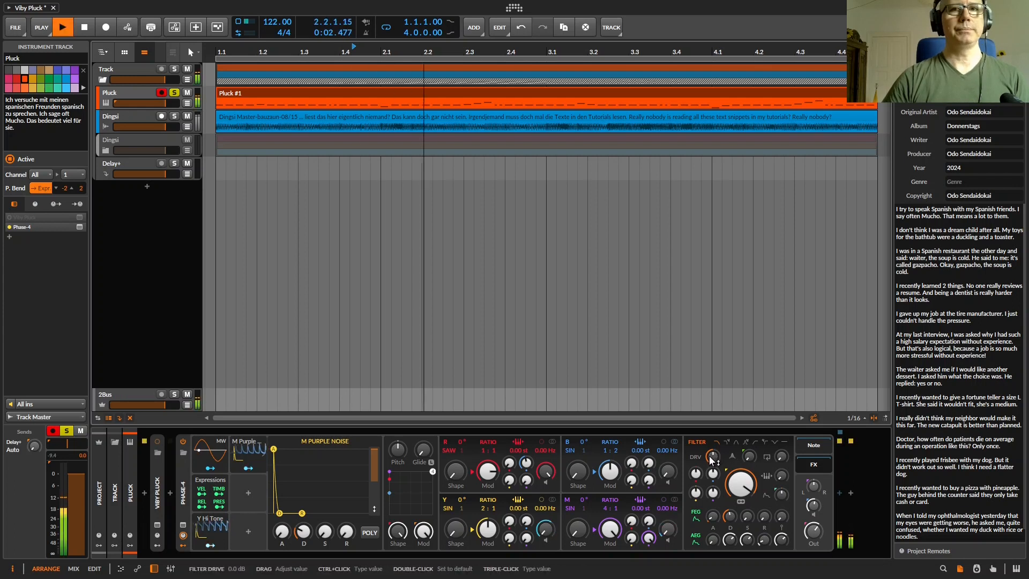
left_click_drag(712, 456, 712, 459)
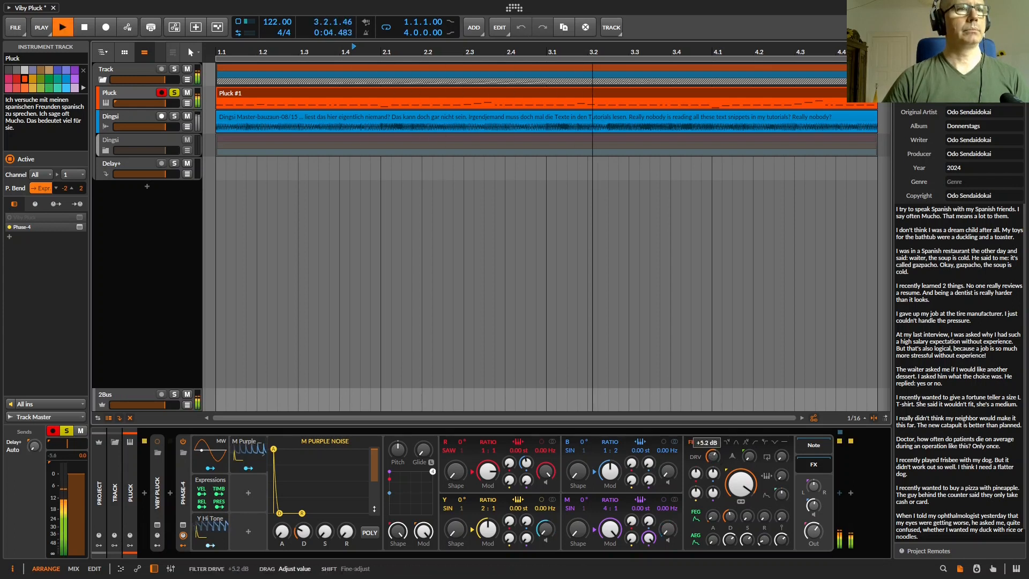
key("space")
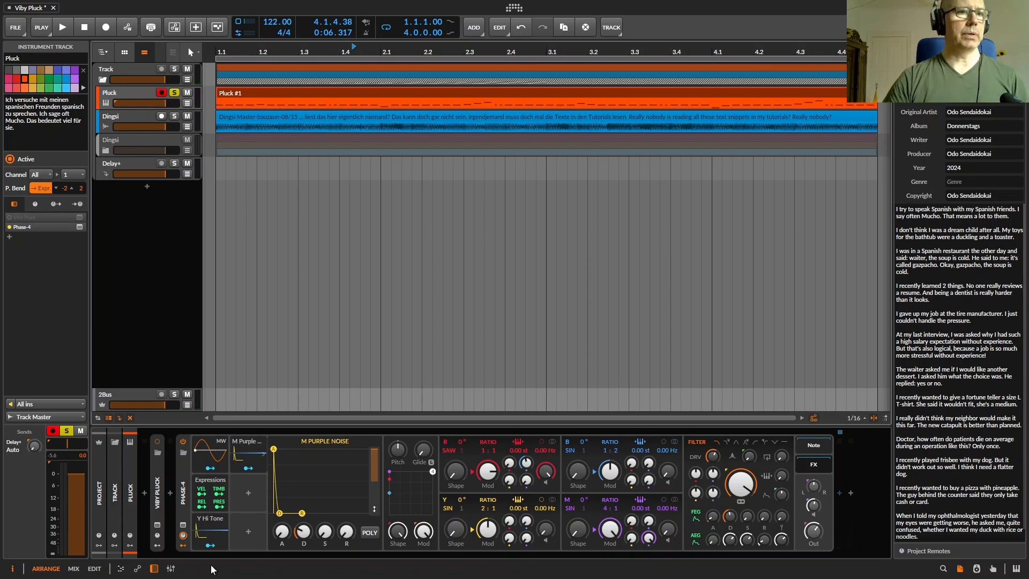
Set the Phase-4 output level to 0 and play the Pluck track to check its level.
left_click(812, 530, "ctrl")
type("0")
key("Return")
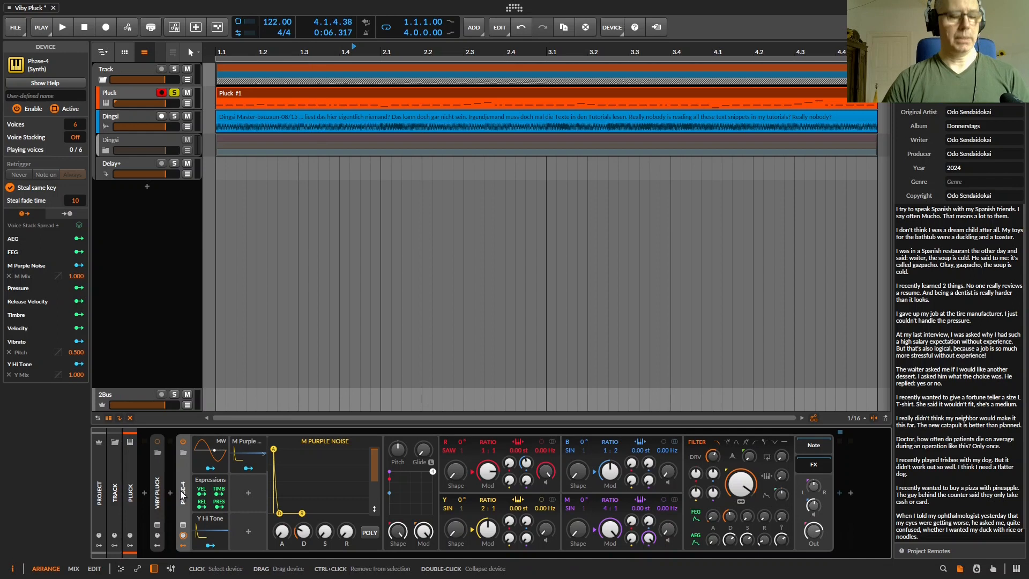
left_click(131, 488)
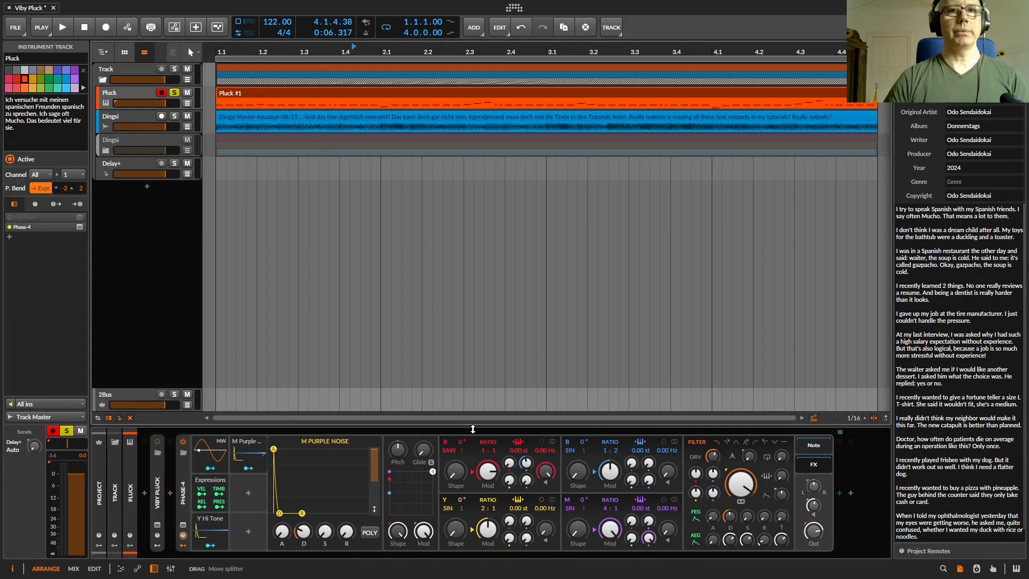
key("space")
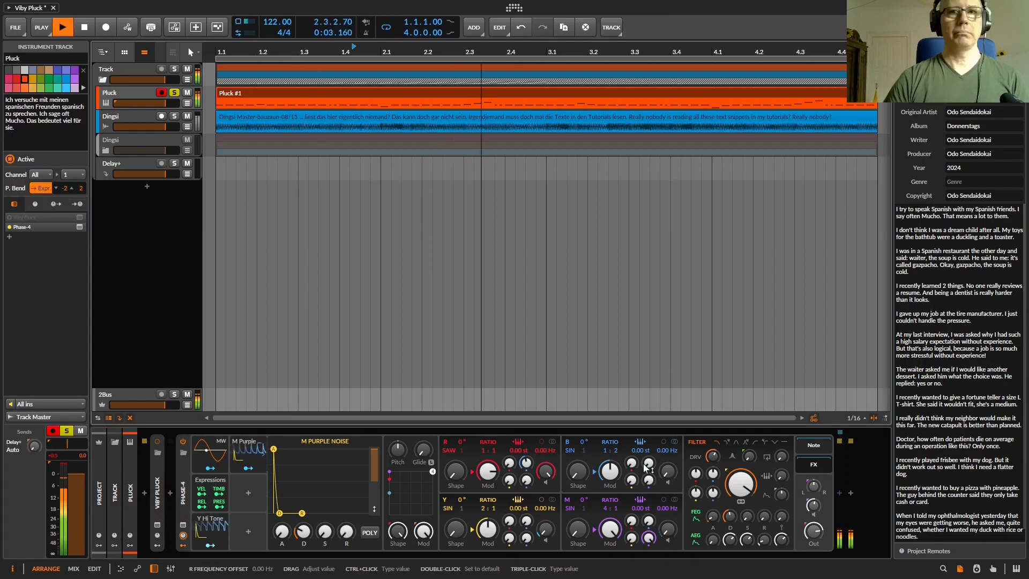
Fine-tune the filter drive and audition the sound, then try a Pluck track volume of -2.6 dB and undo it.
key("space")
left_click_drag(715, 458, 713, 461)
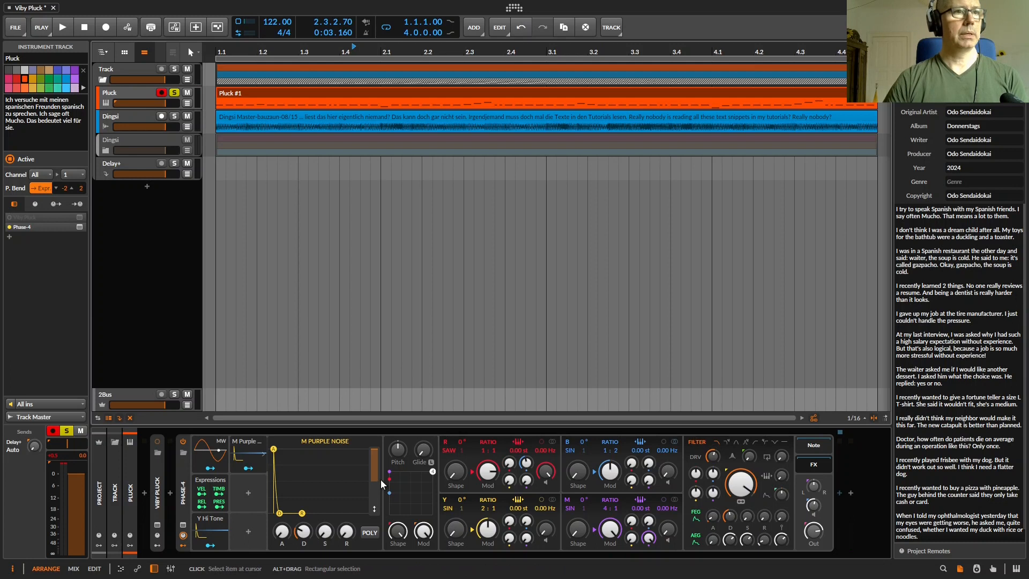
key("space")
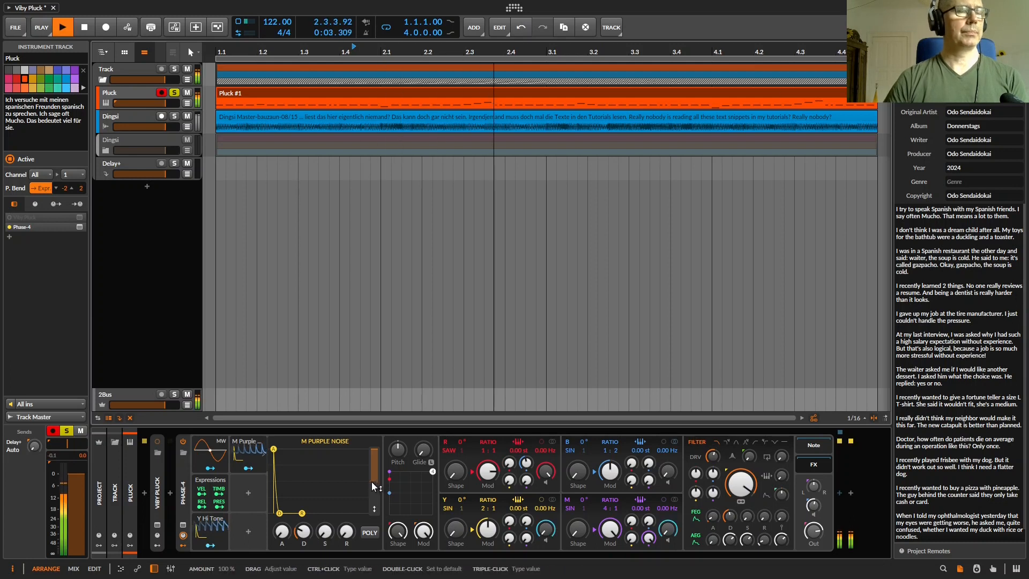
key("space")
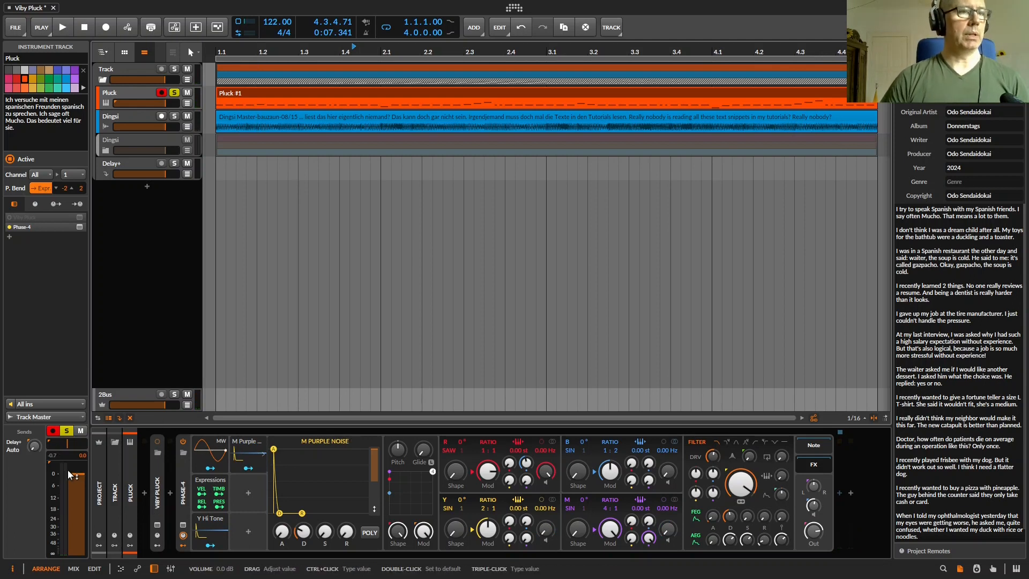
mouse_move(80, 479)
left_mouse_down()
mouse_move(81, 552)
mouse_move(81, 483)
left_mouse_up()
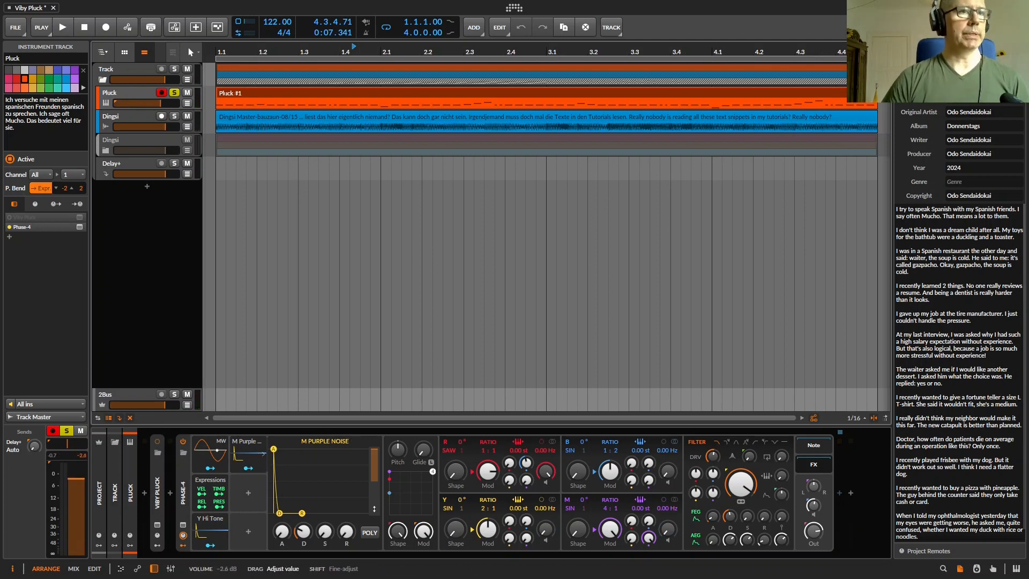
key("ctrl+z")
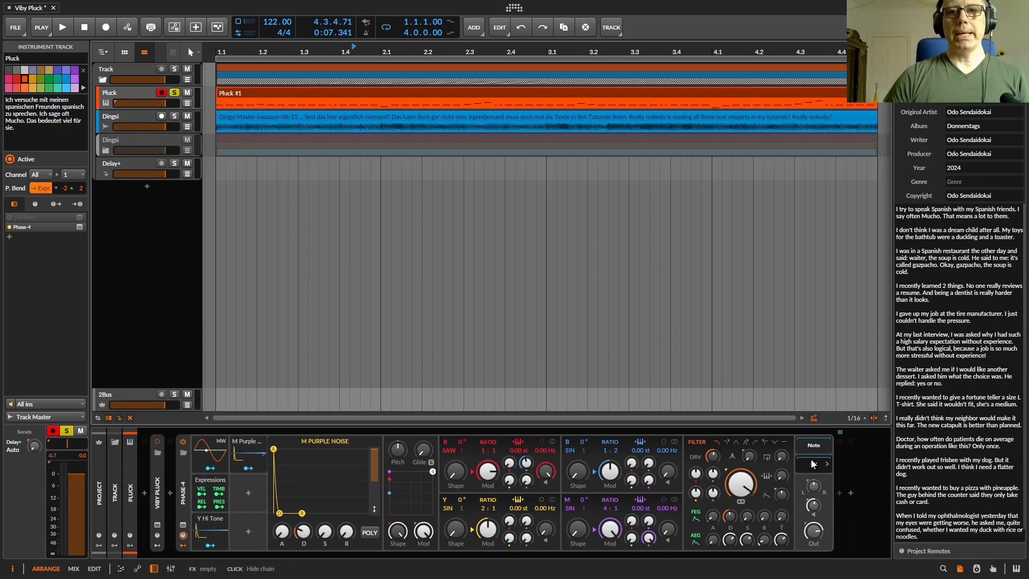
Insert an EQ-2 device directly after Phase-4 in the Pluck track's device chain.
left_click(838, 493)
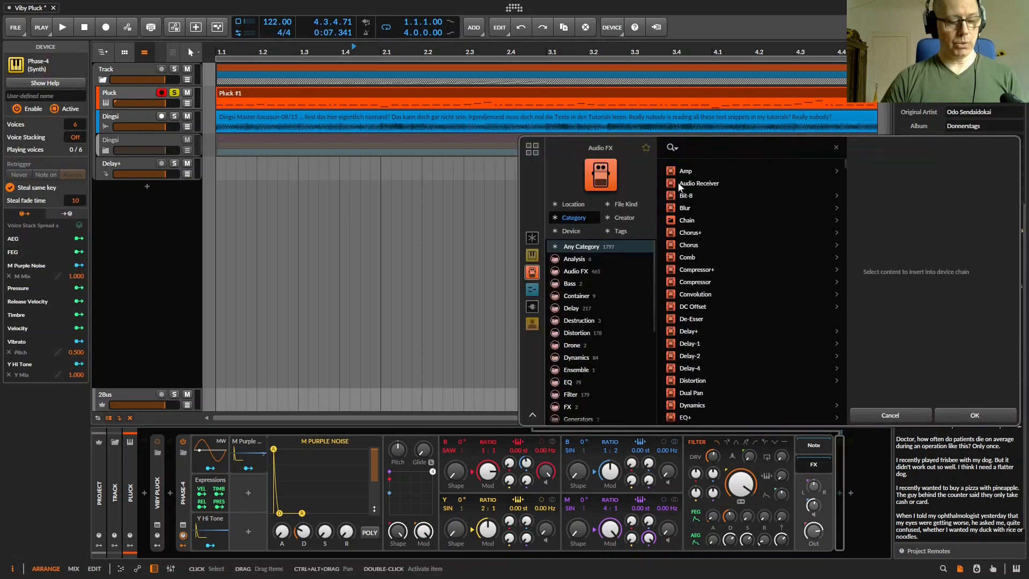
type("eq")
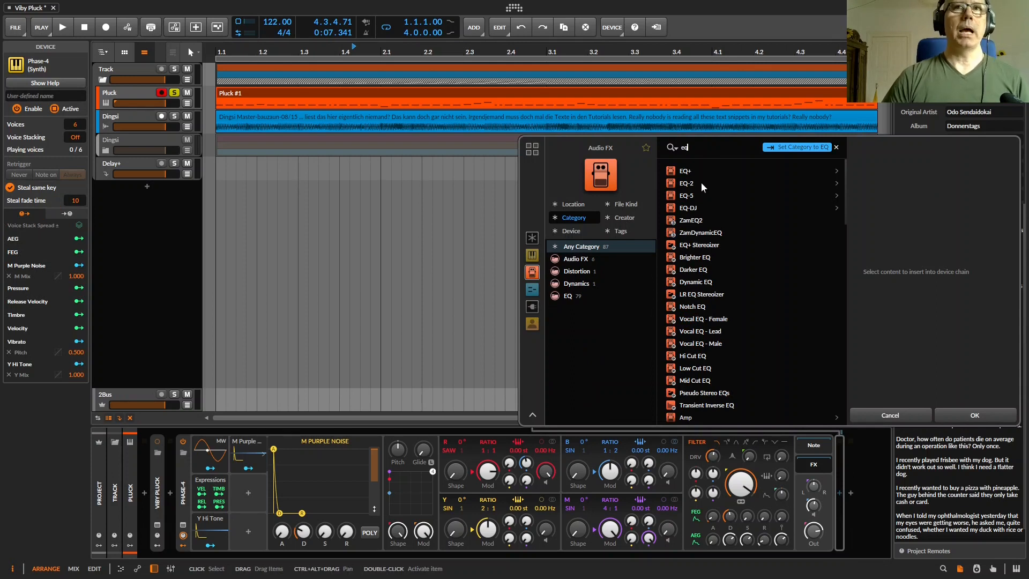
double_click(701, 182)
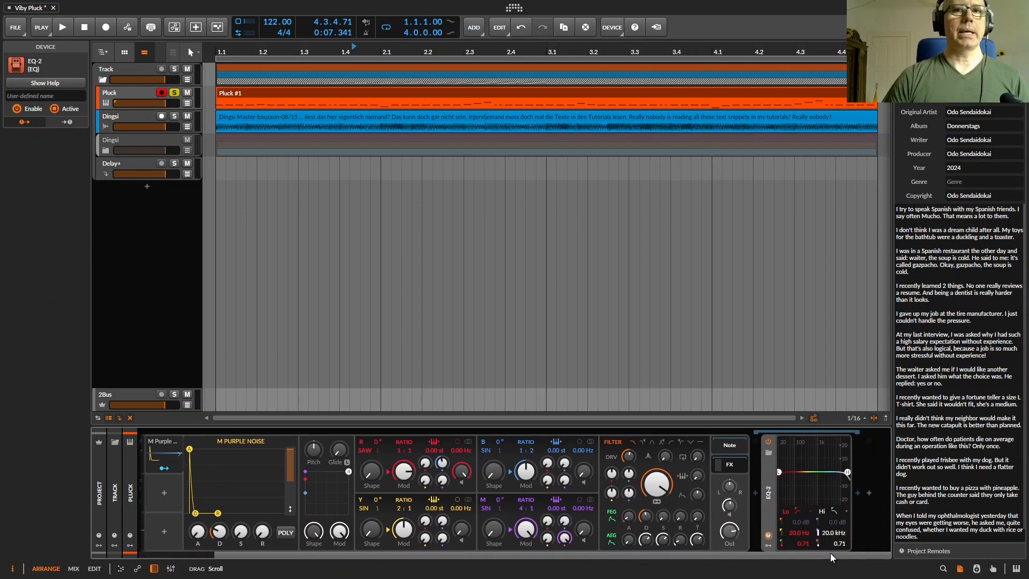
Set the EQ-2 low band to High-pass (4-pole) and raise its frequency to about 194 Hz during playback.
left_click(801, 513)
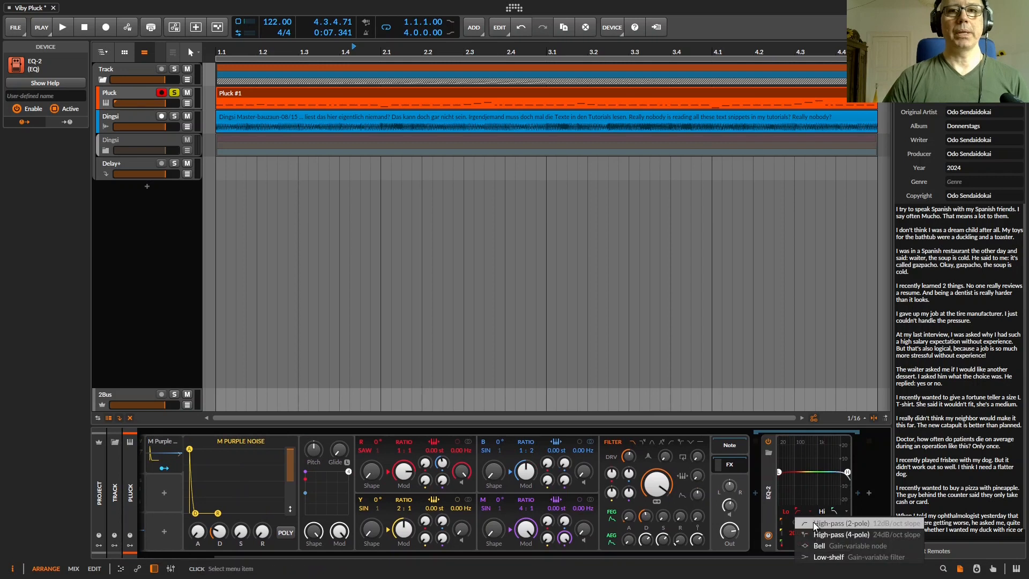
left_click(855, 534)
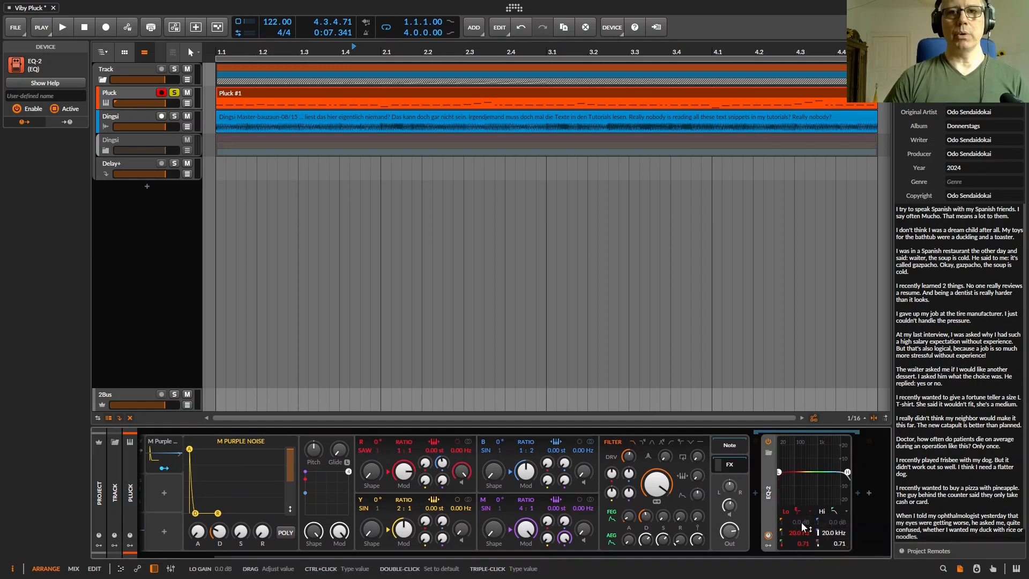
key("space")
left_click_drag(796, 529, 797, 515)
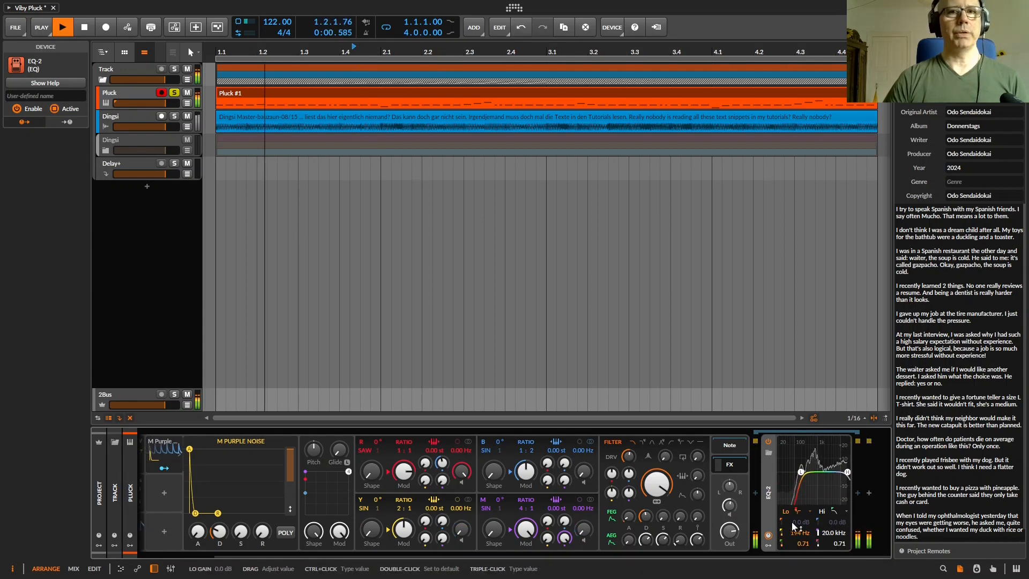
key("space")
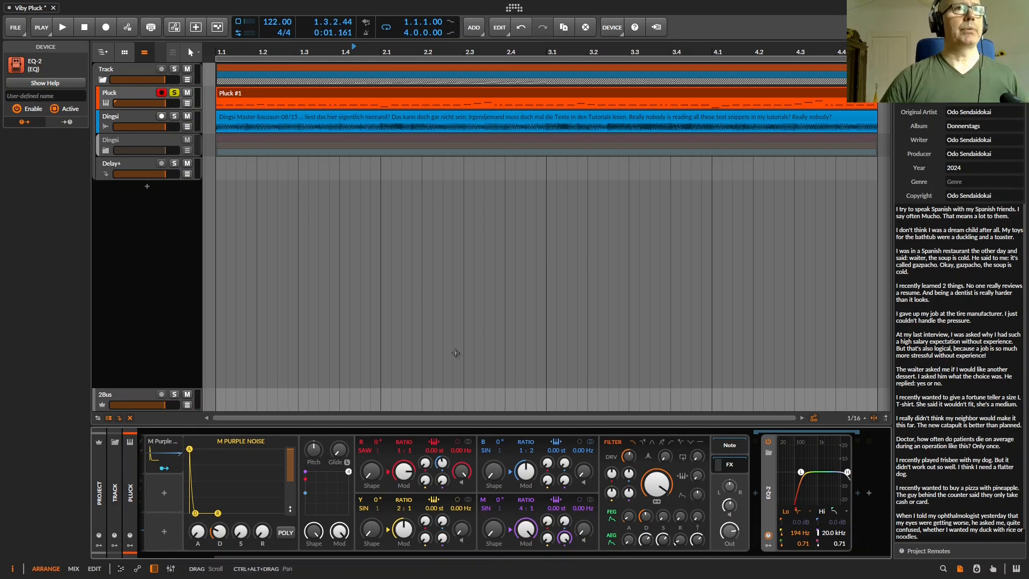
Examine the notes in the Pluck #1 clip and return to the device chain.
double_click(447, 92)
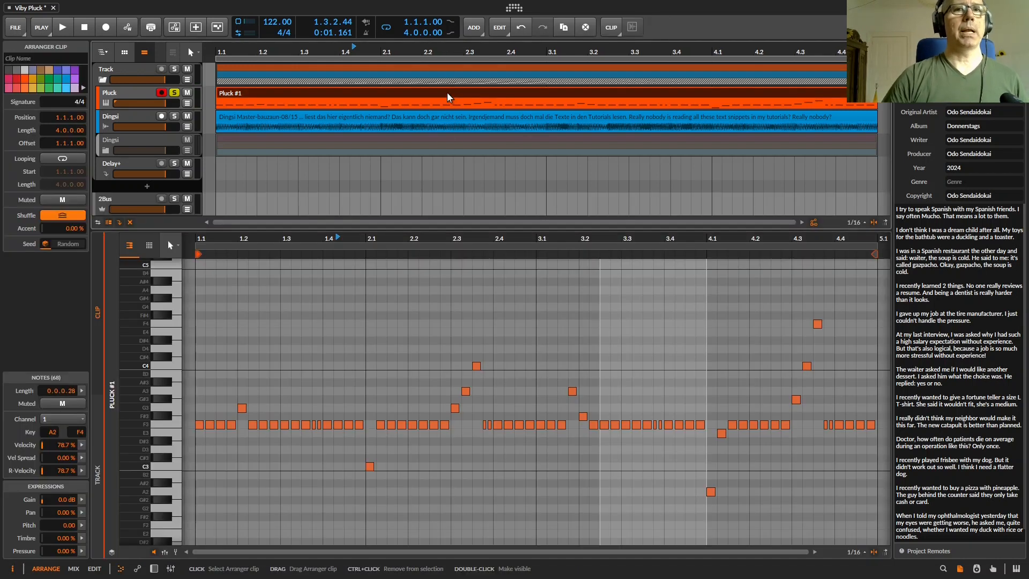
key("d")
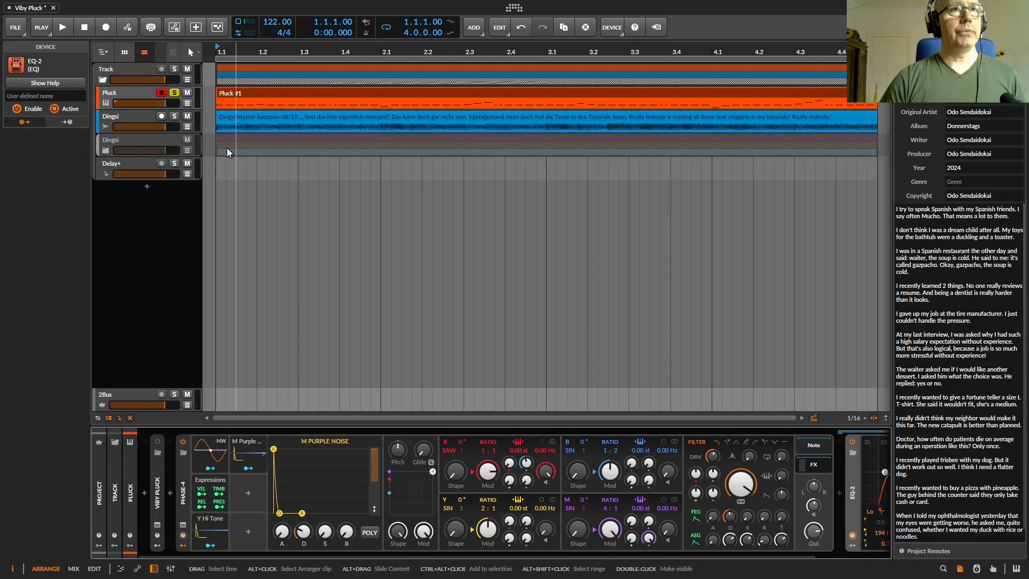
Raise the Pluck track's Delay+ send to -7.8 dB during playback and unsolo the track to hear it with the mix.
left_click(142, 95)
key("space")
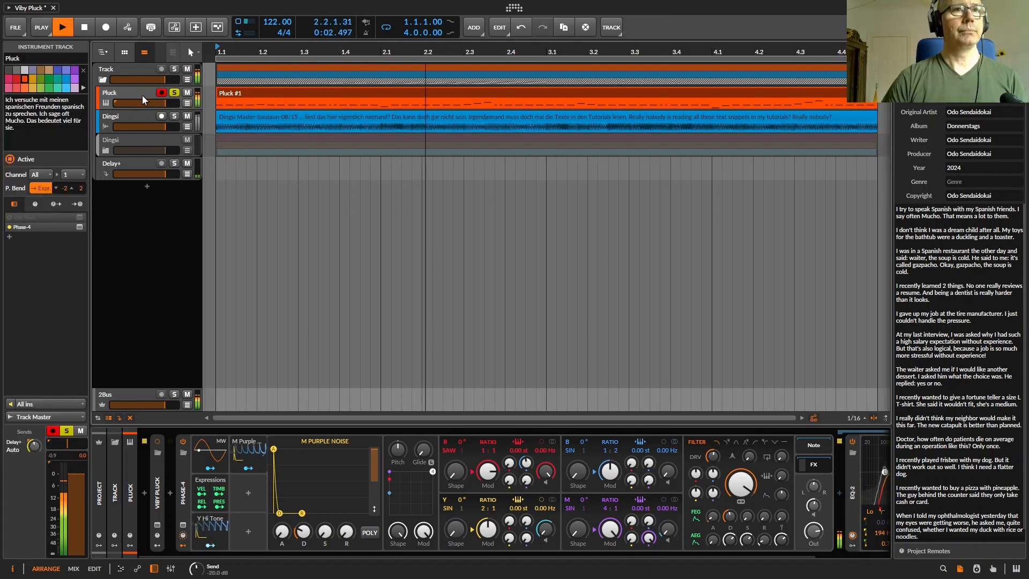
left_click_drag(35, 450, 35, 446)
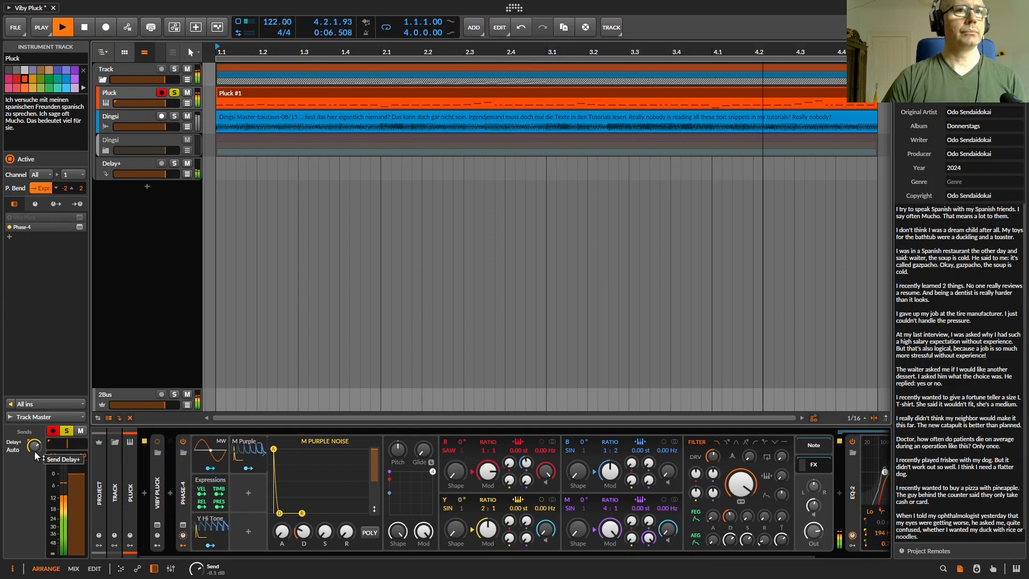
left_click_drag(34, 451, 34, 449)
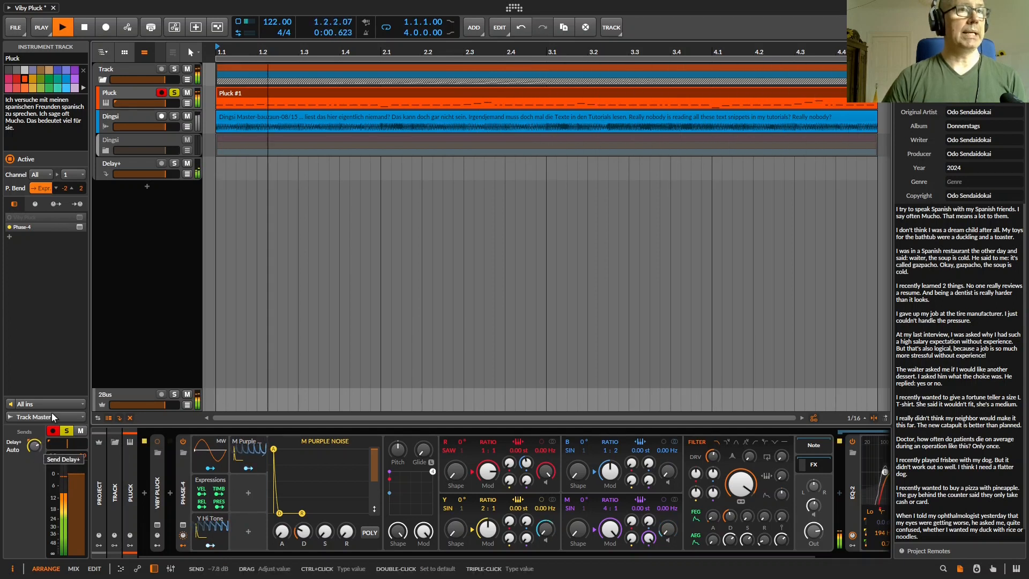
left_click(173, 93)
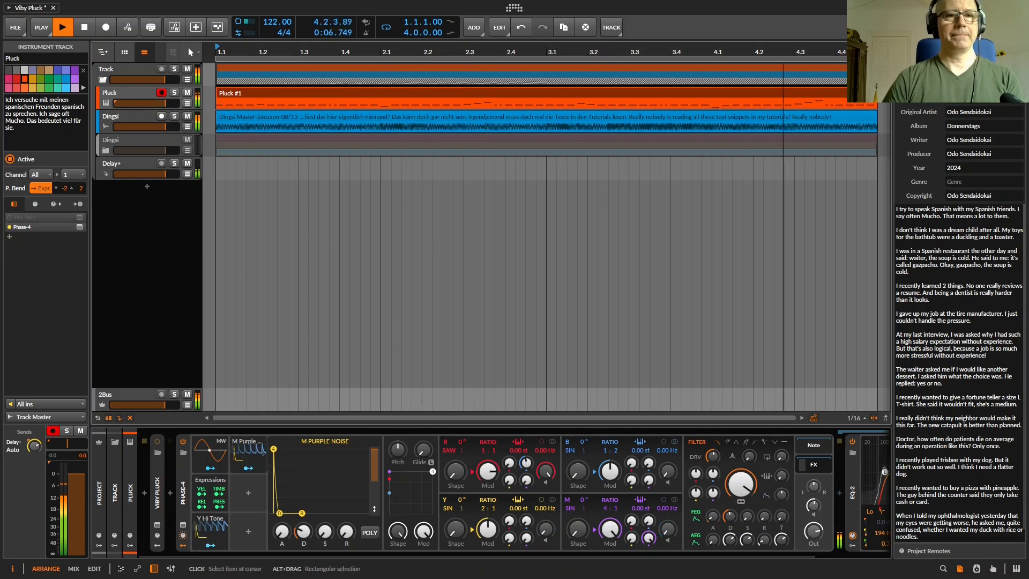
key("space")
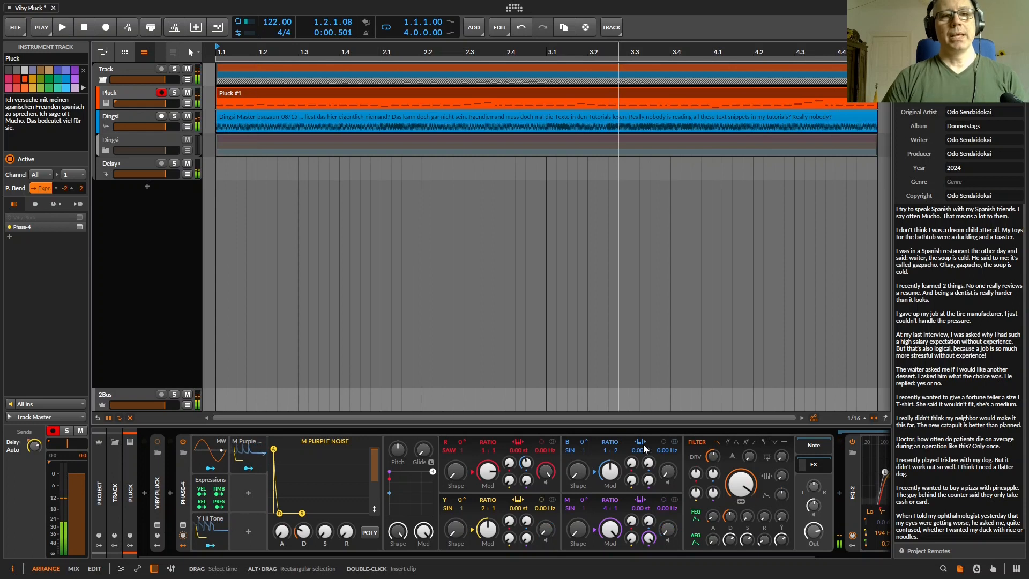